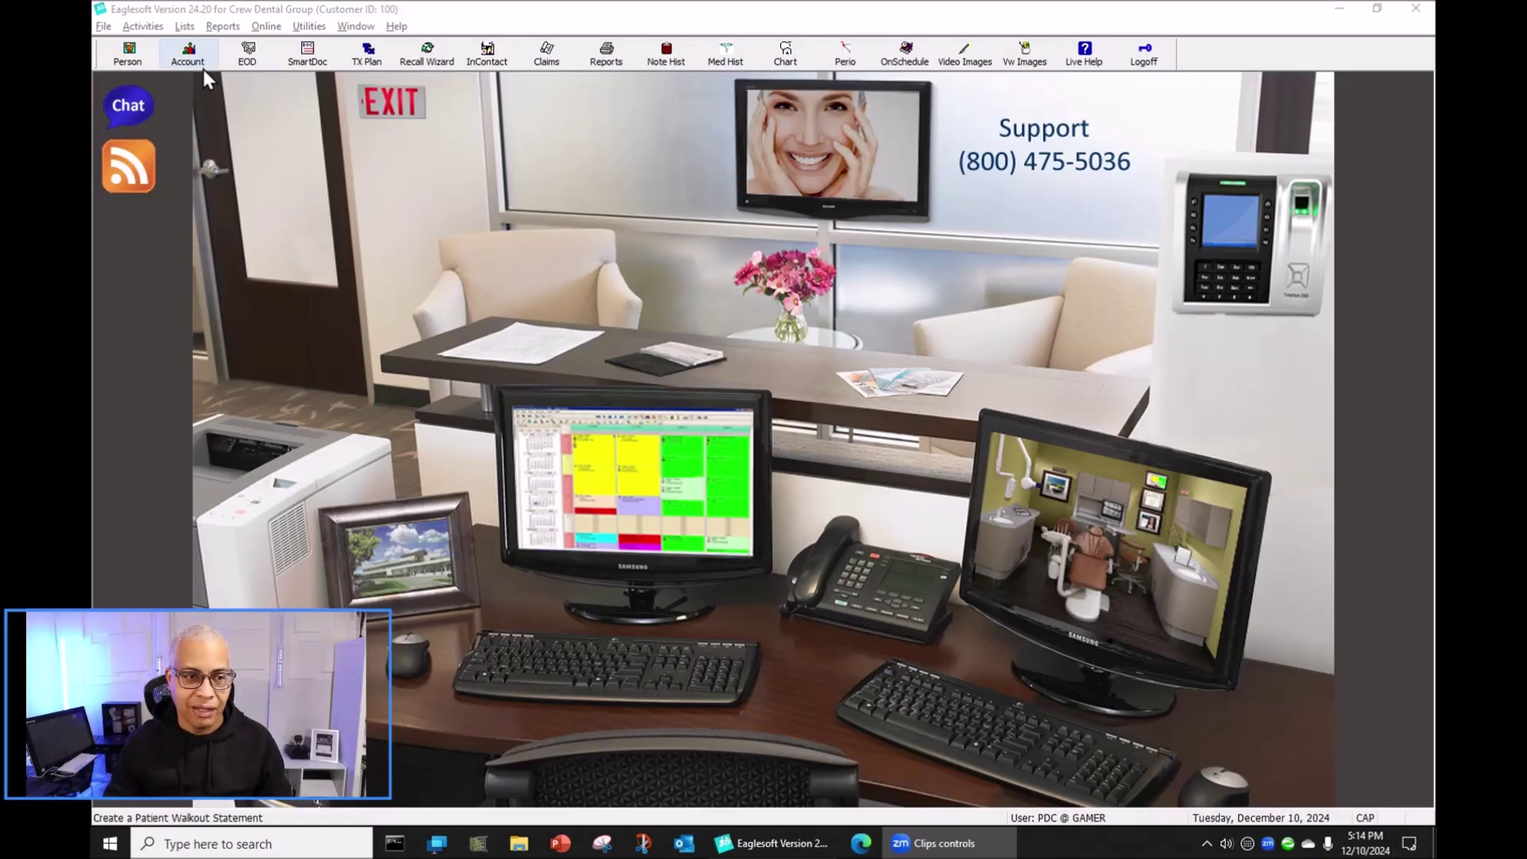
Open the patient account window and load a patient's account
{"action": "left_click", "coordinate": [513, 264]}
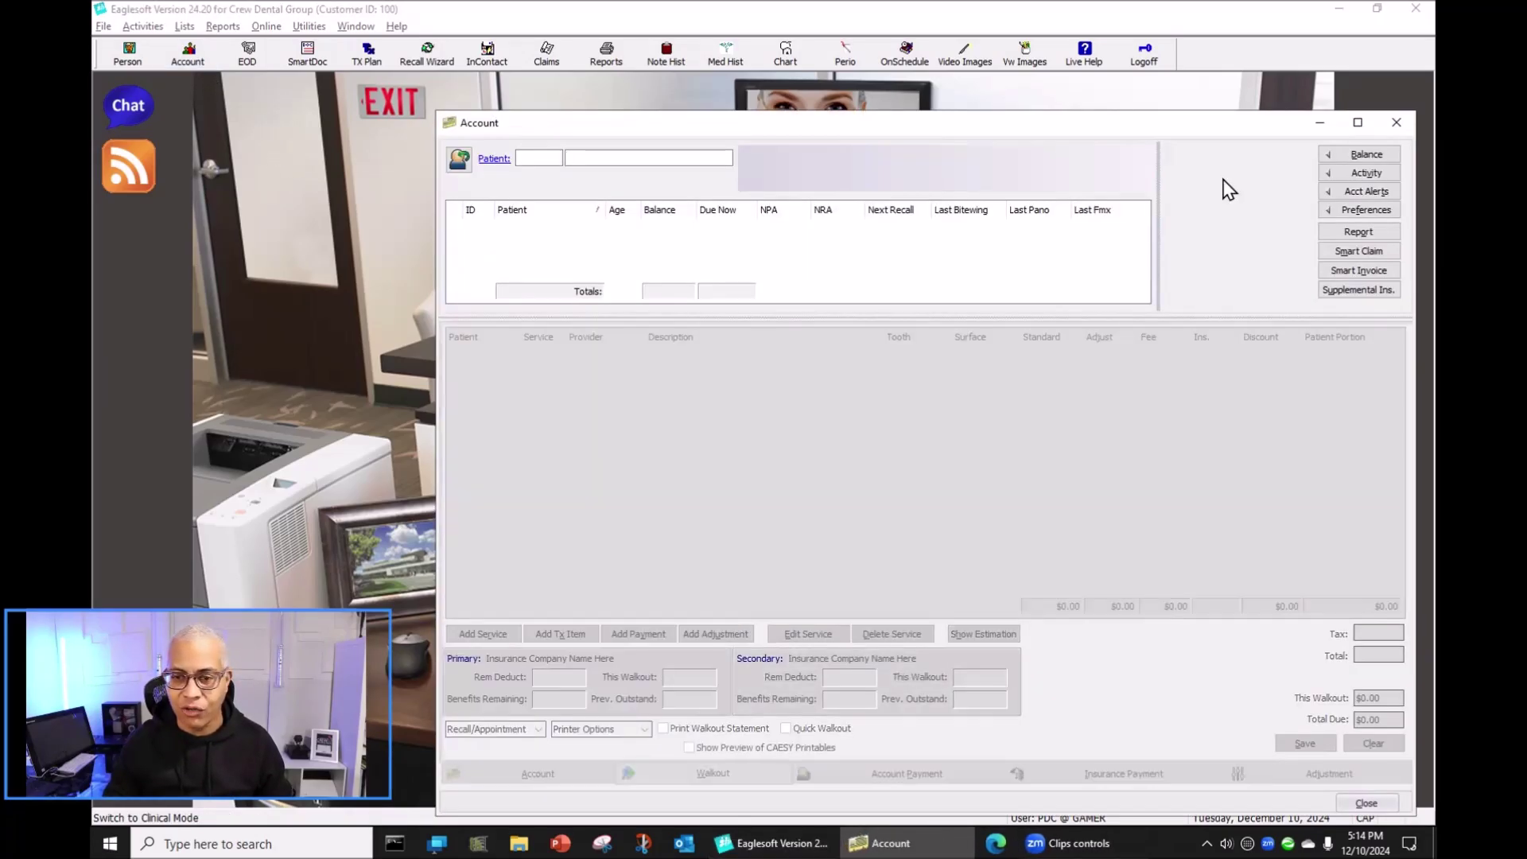
{"action": "left_click", "coordinate": [1367, 132]}
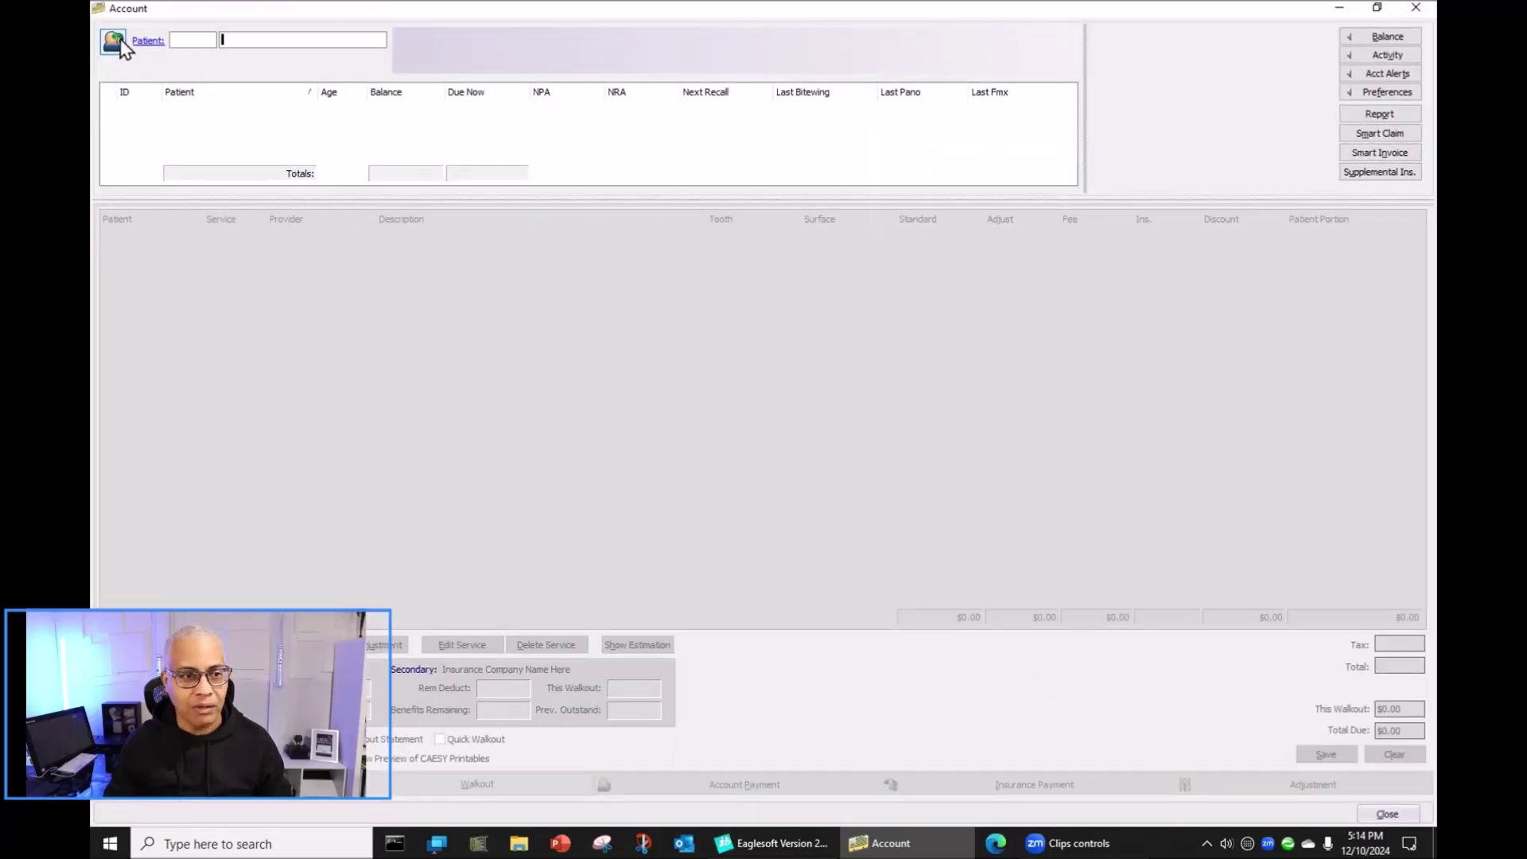
{"action": "left_click", "coordinate": [116, 42]}
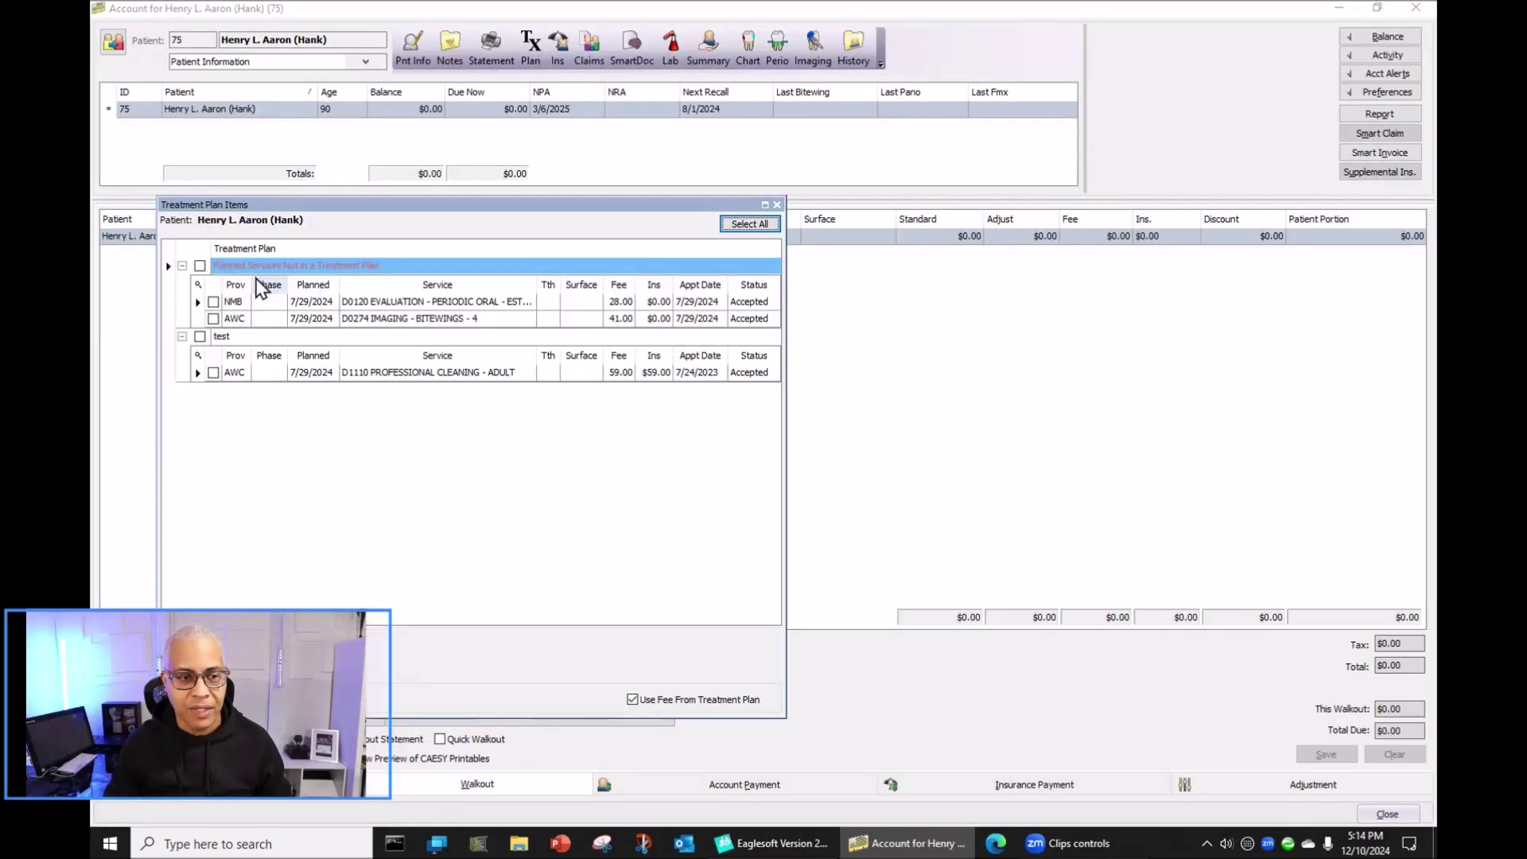
Enter D2391 on tooth 8, surface I, so it recodes to D2330 Anterior 1 Surf
{"action": "left_click", "coordinate": [784, 201]}
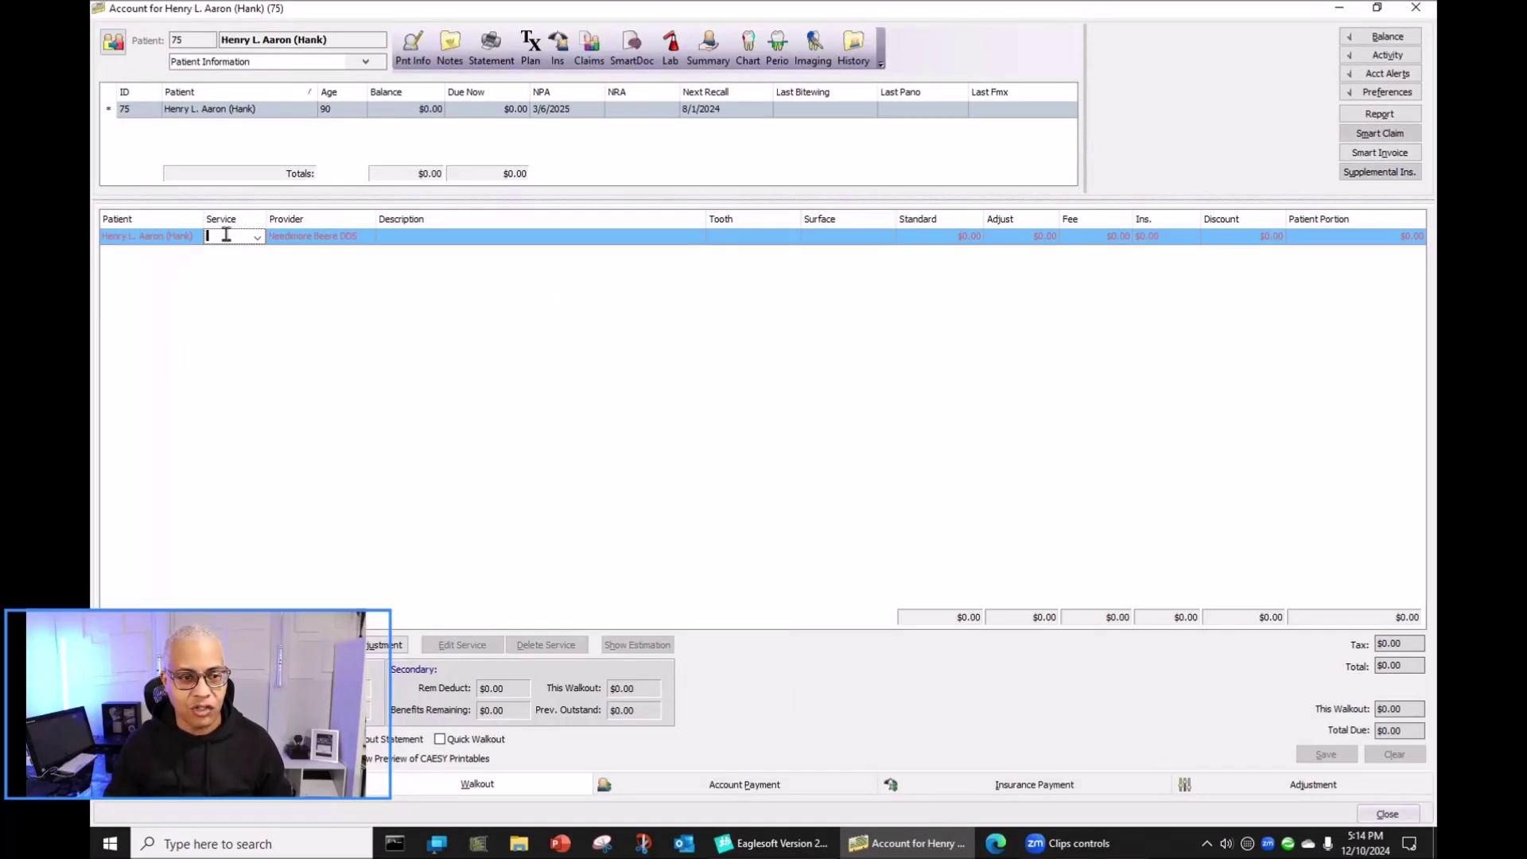
{"action": "type", "text": "D2391"}
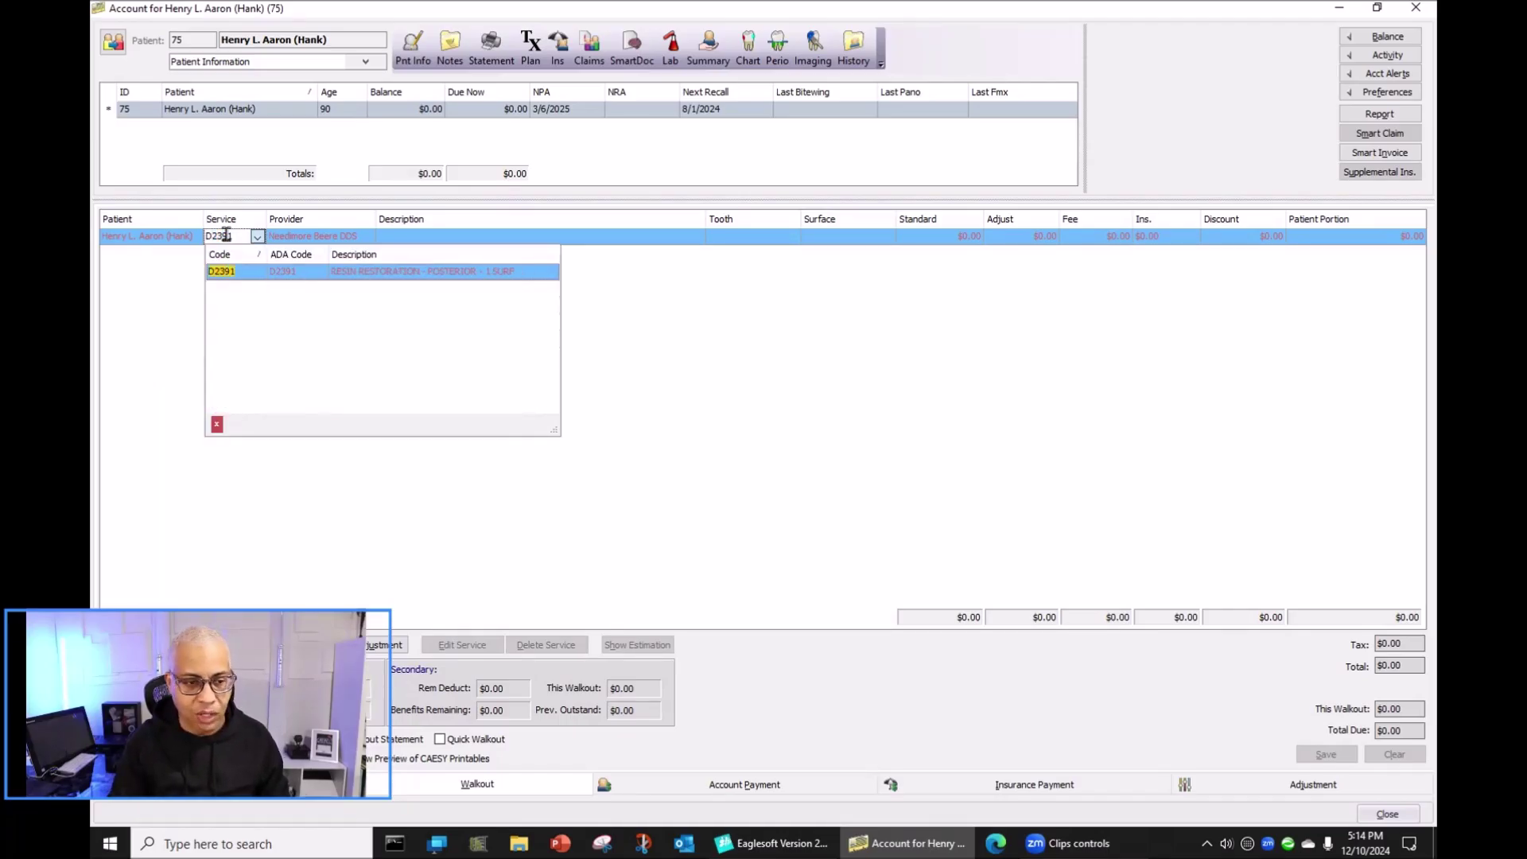
{"action": "key", "text": "Tab"}
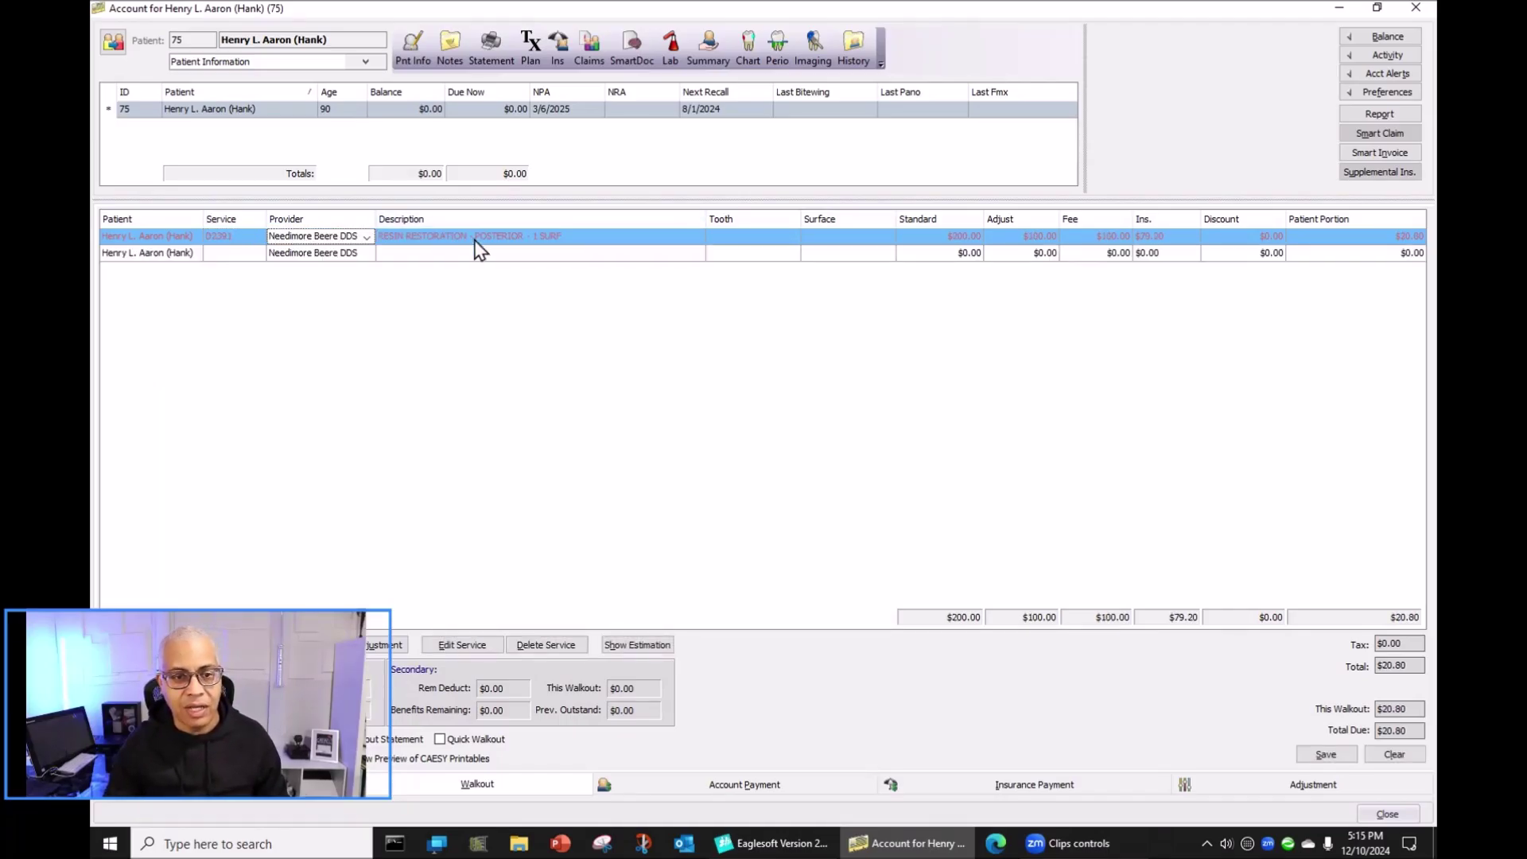
{"action": "left_click", "coordinate": [754, 240]}
{"action": "type", "text": "8"}
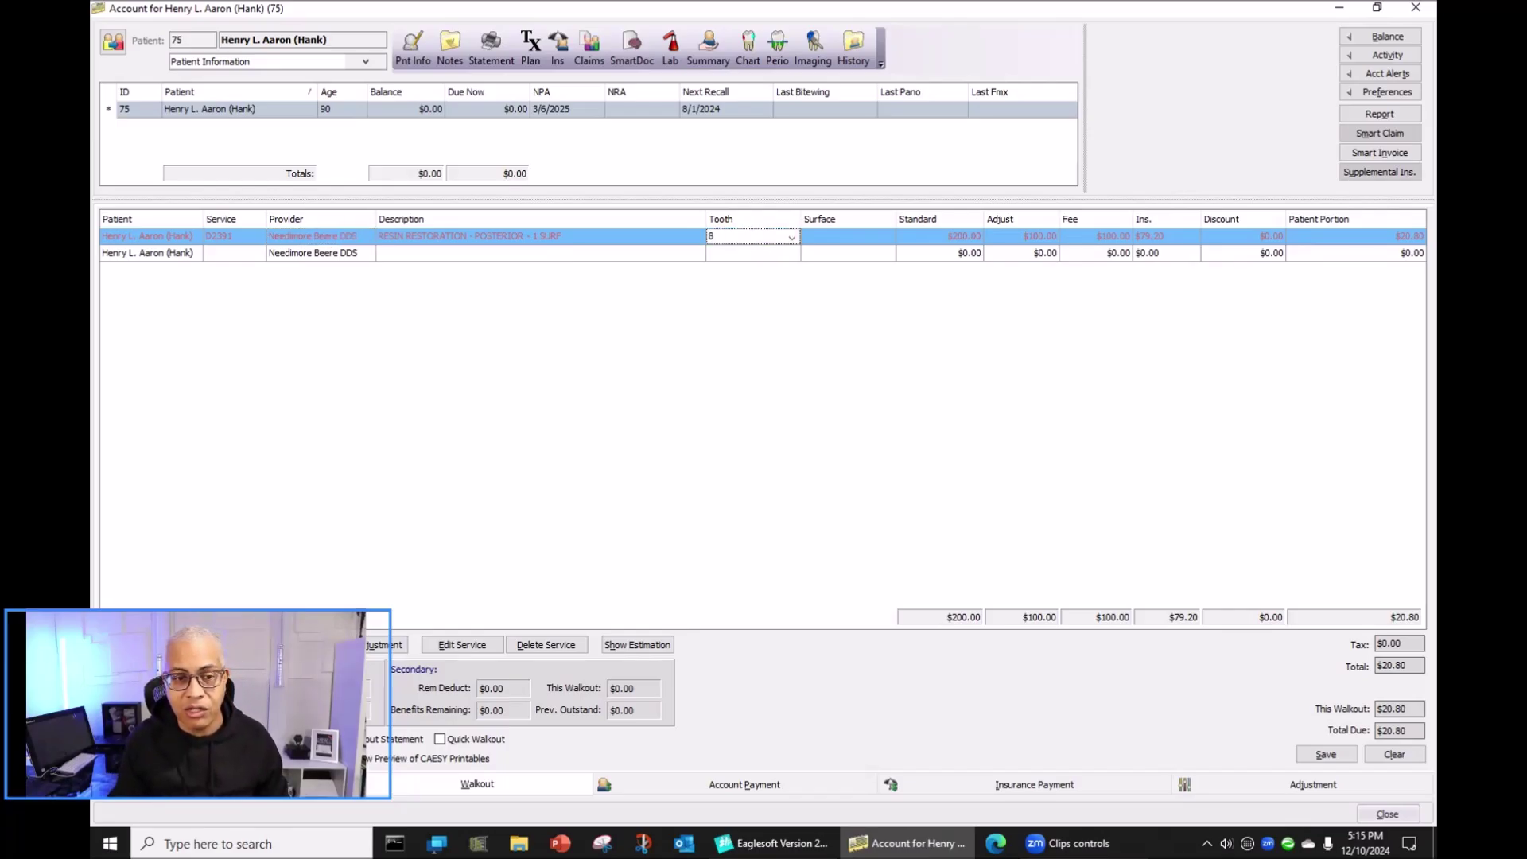
{"action": "key", "text": "Tab"}
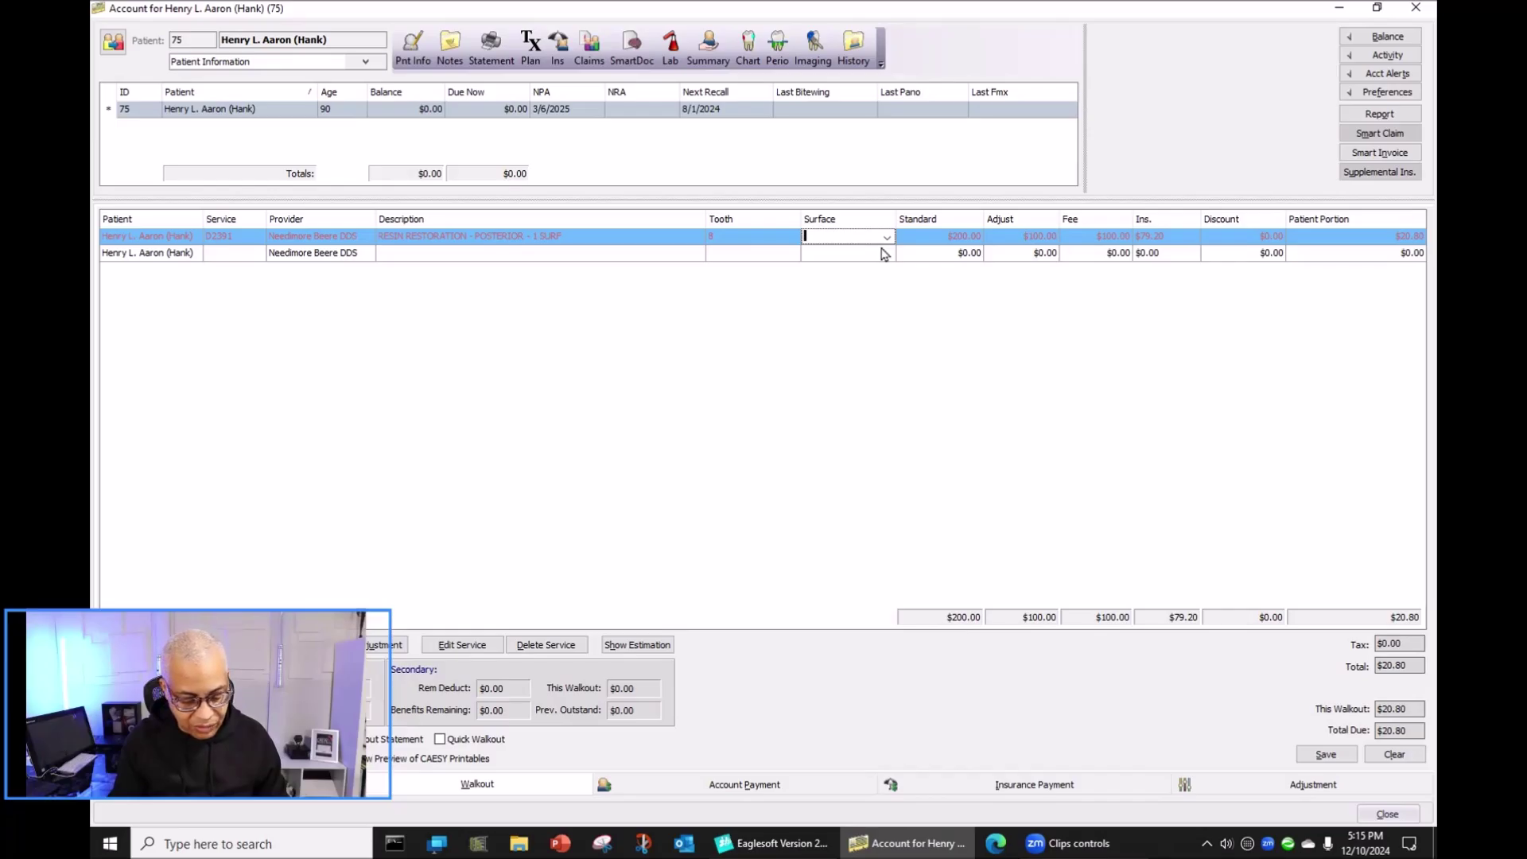
{"action": "type", "text": "I"}
{"action": "key", "text": "Tab"}
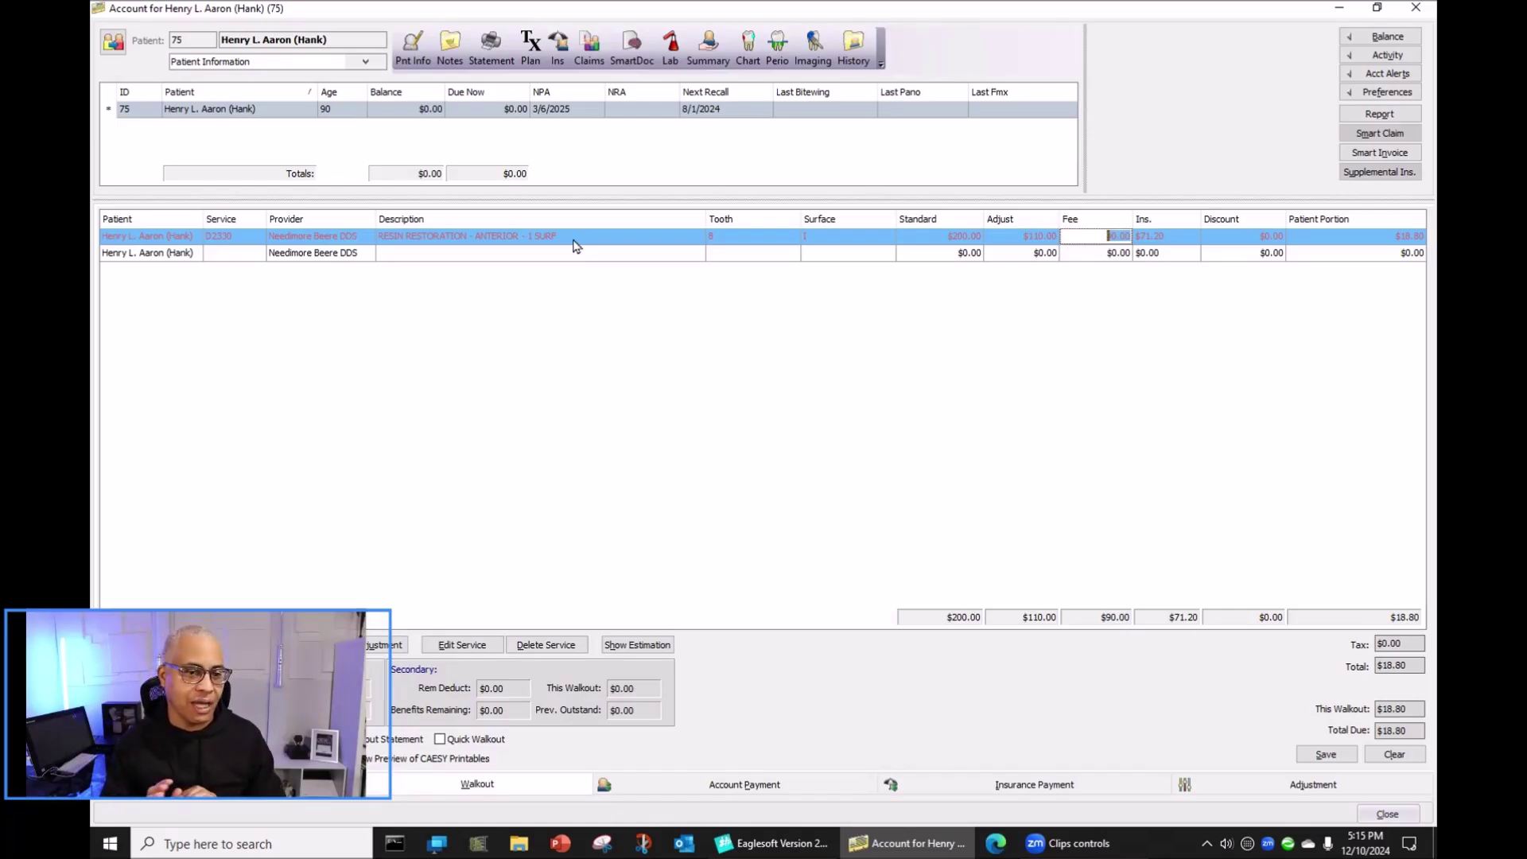
{"action": "left_click", "coordinate": [244, 253]}
Search the Service Code List for D2391 Resin Restoration – Posterior – 1 Surf and select it
{"action": "key", "text": "XF86AudioLowerVolume"}
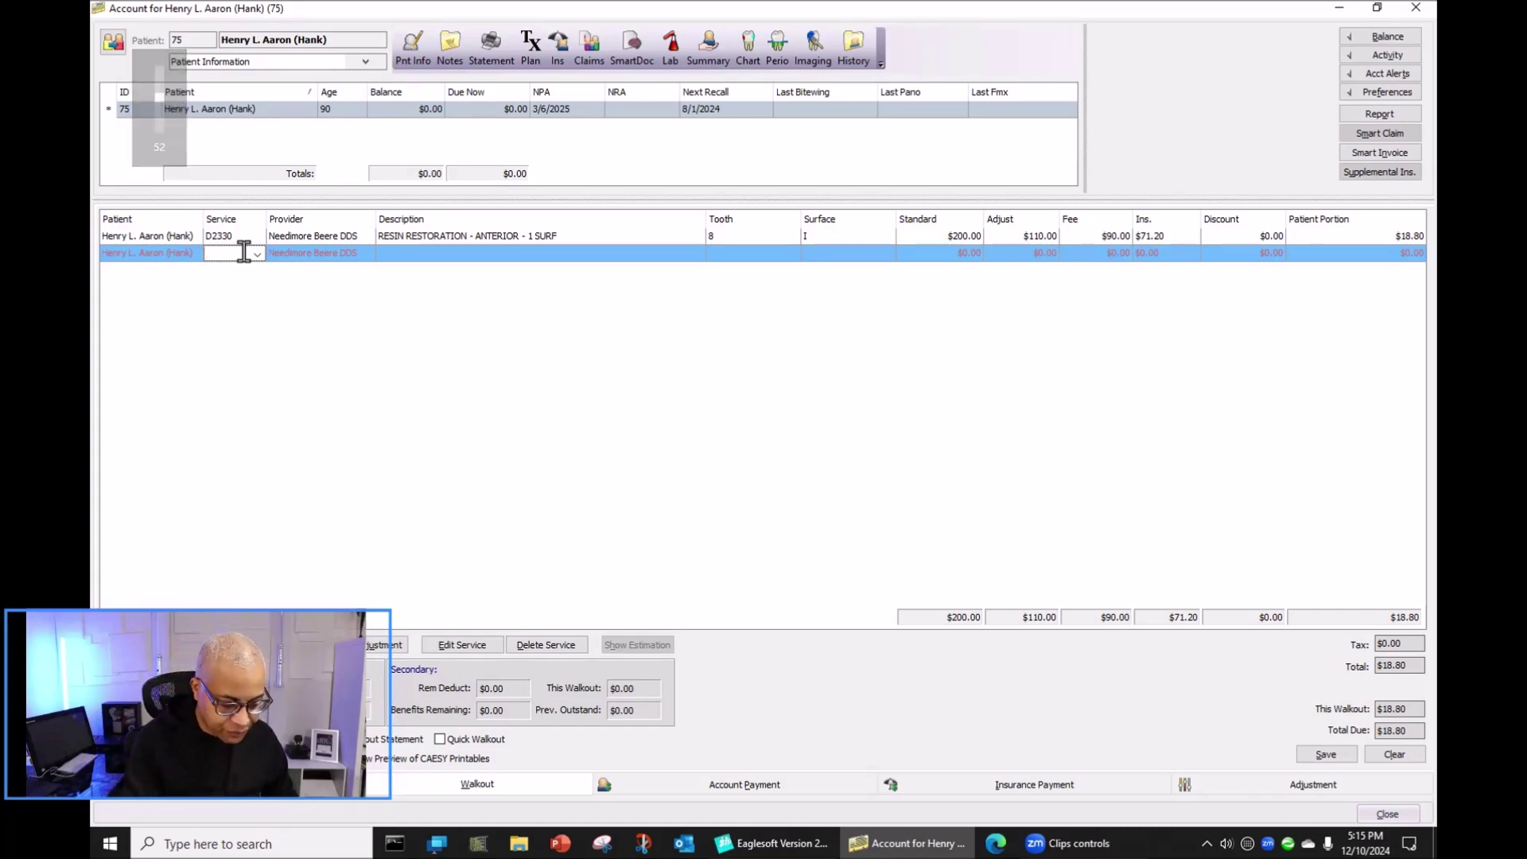
{"action": "double_click", "coordinate": [243, 253]}
{"action": "type", "text": "D23"}
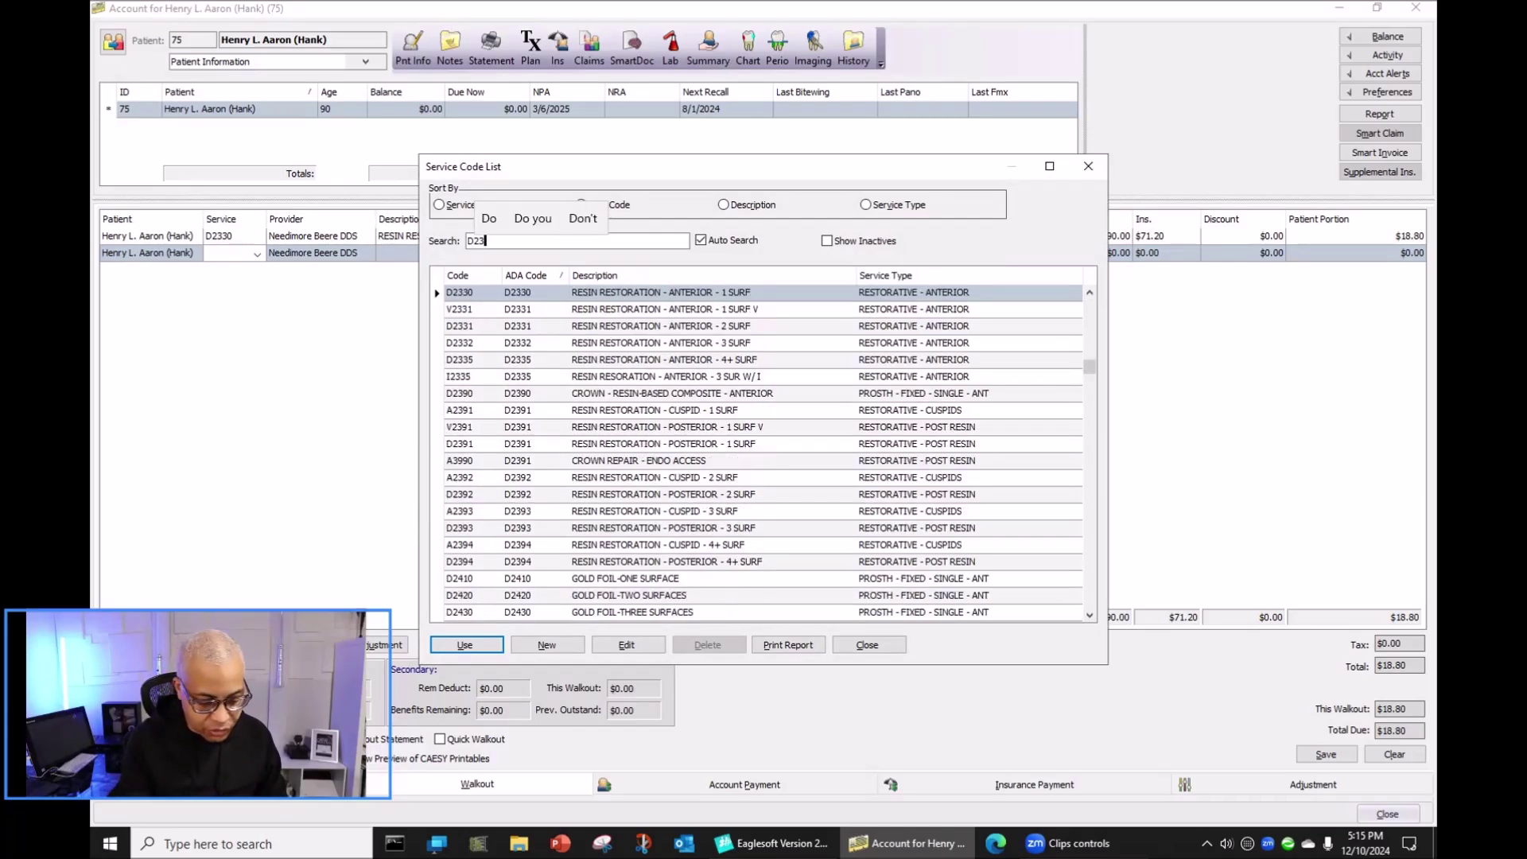
{"action": "type", "text": "91"}
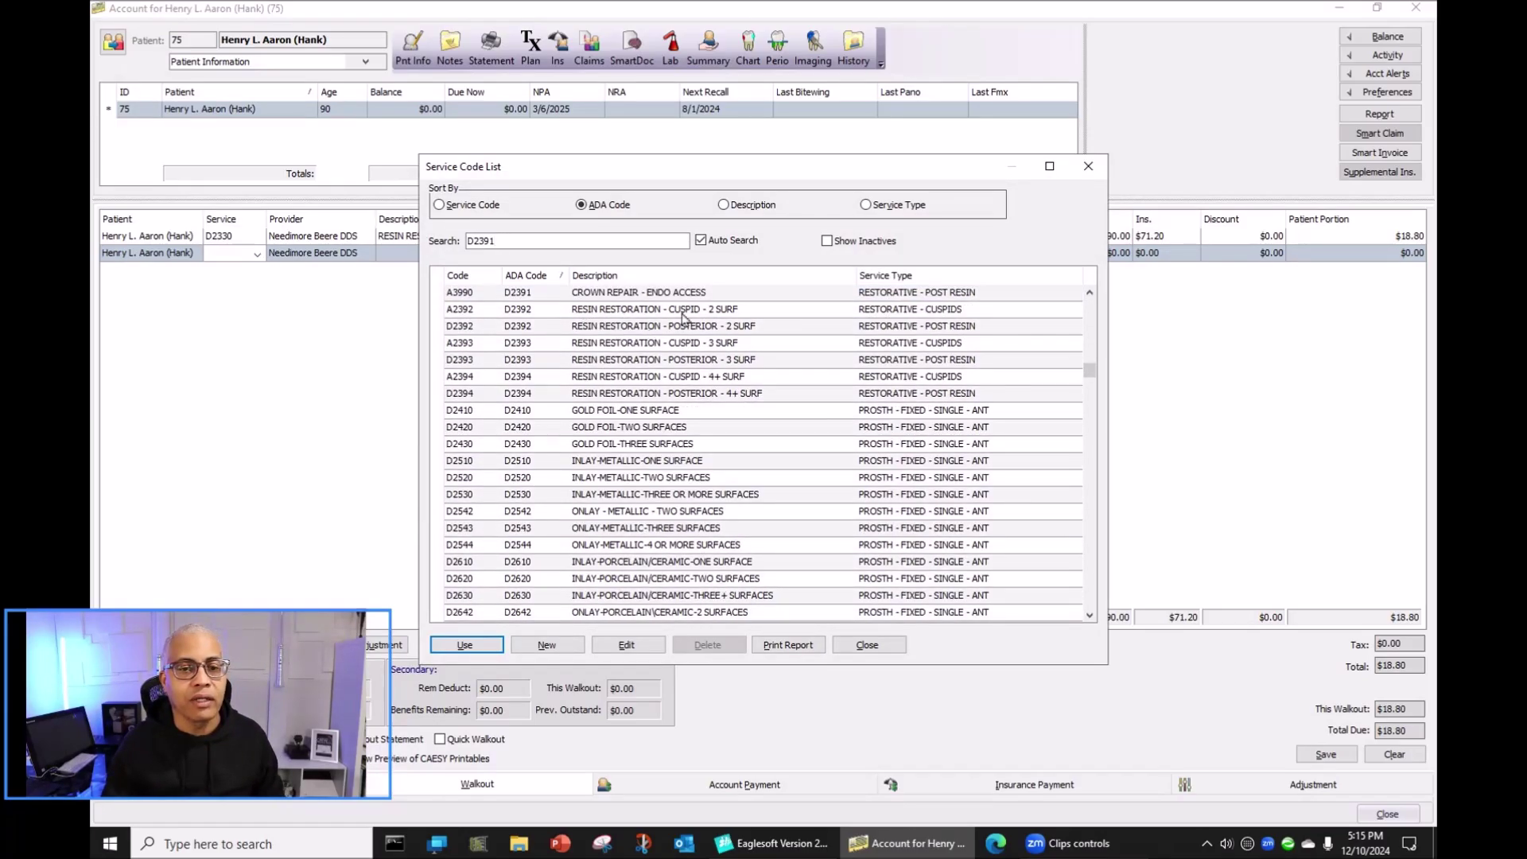
{"action": "left_click", "coordinate": [745, 327]}
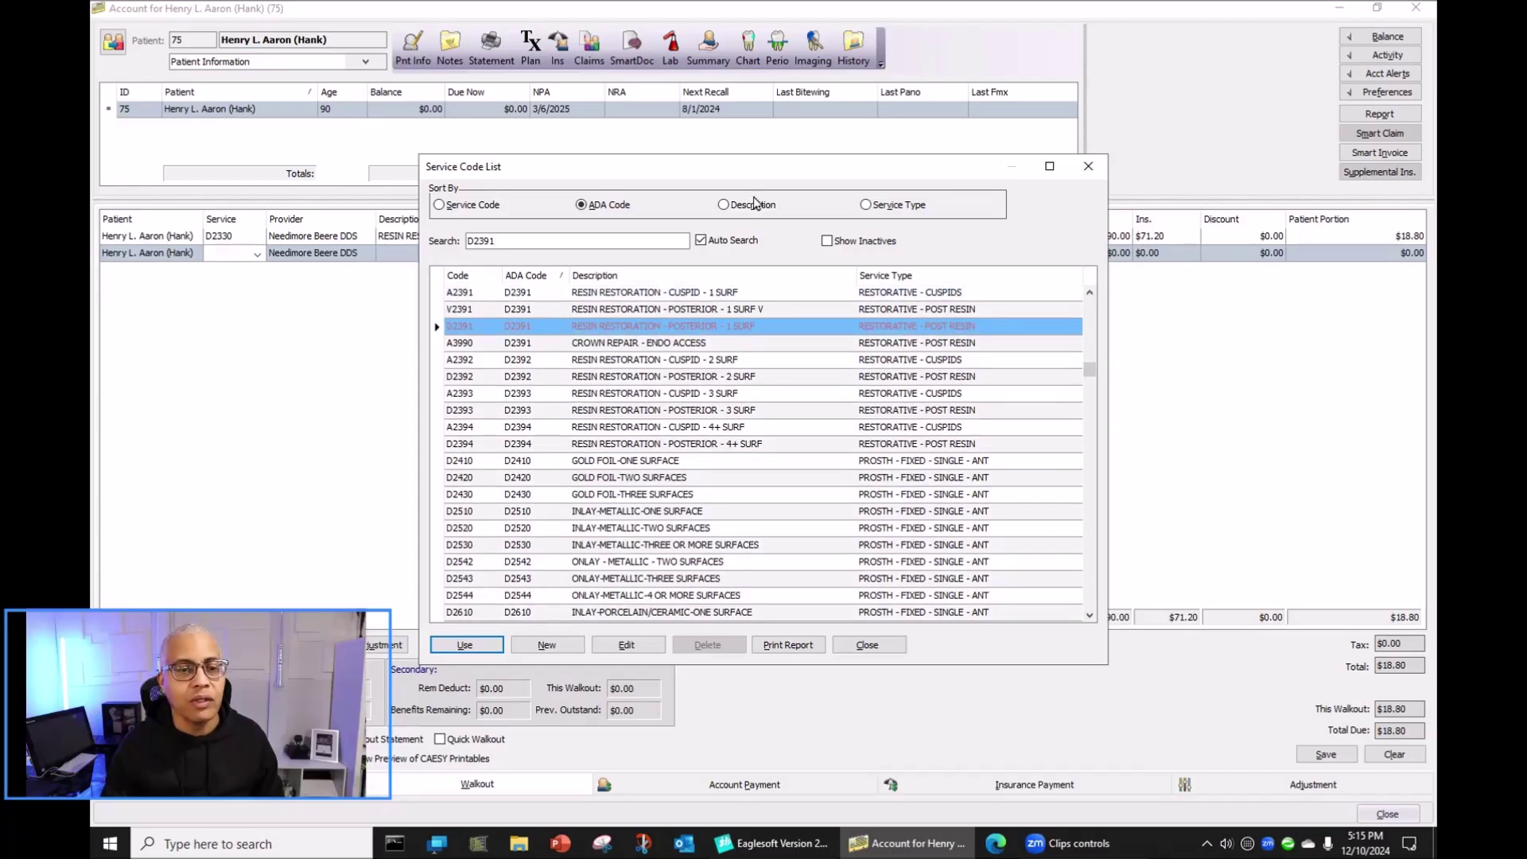
{"action": "left_click_drag", "start_coordinate": [780, 173], "coordinate": [699, 27]}
View the D2391 code's Chart Setup, then close the editor and the code list
{"action": "left_click", "coordinate": [562, 500]}
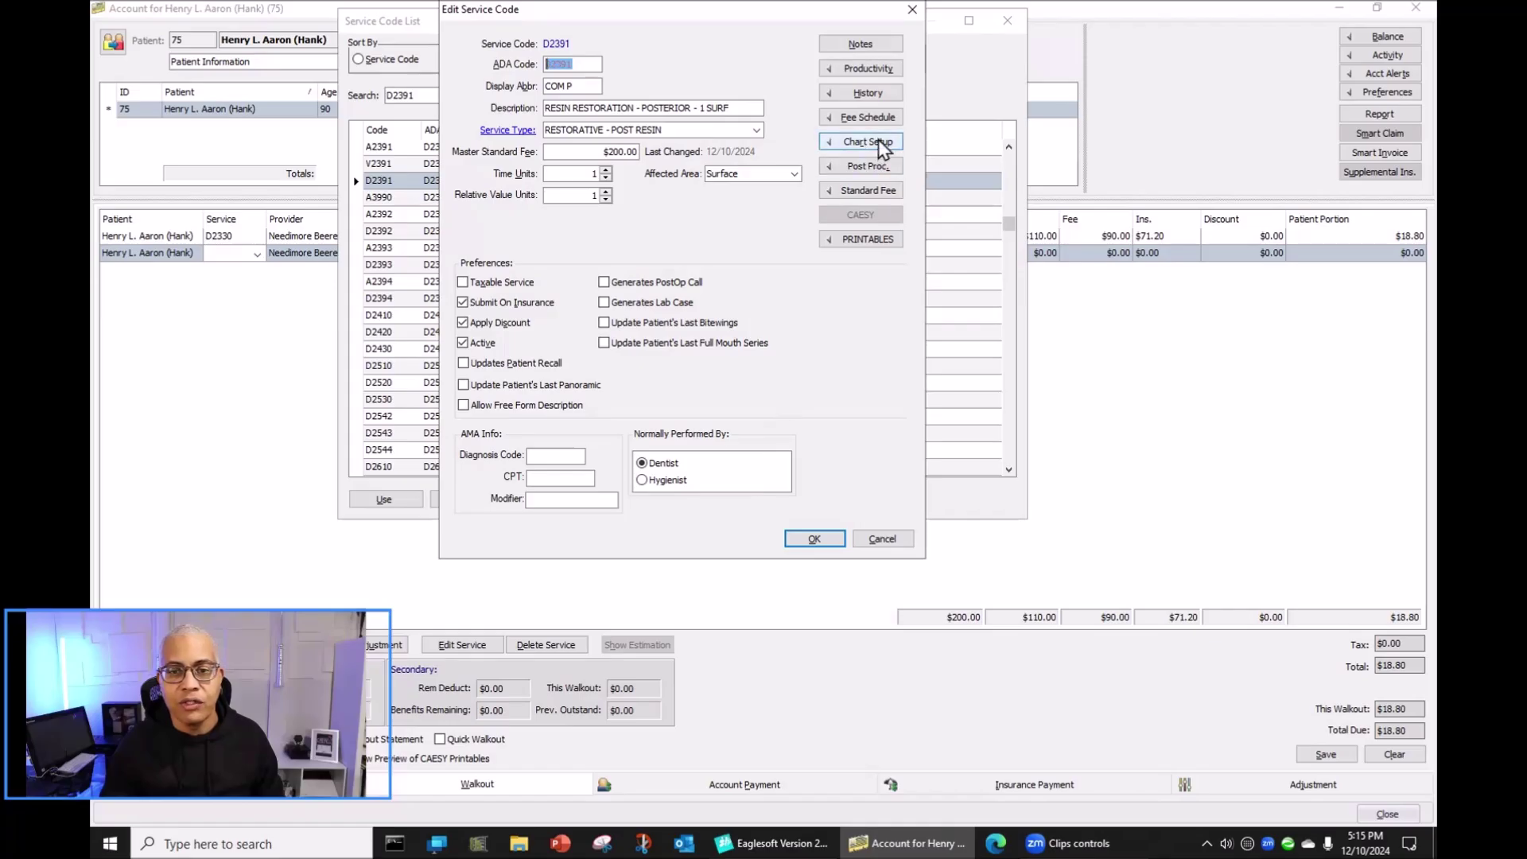
{"action": "left_click", "coordinate": [878, 142]}
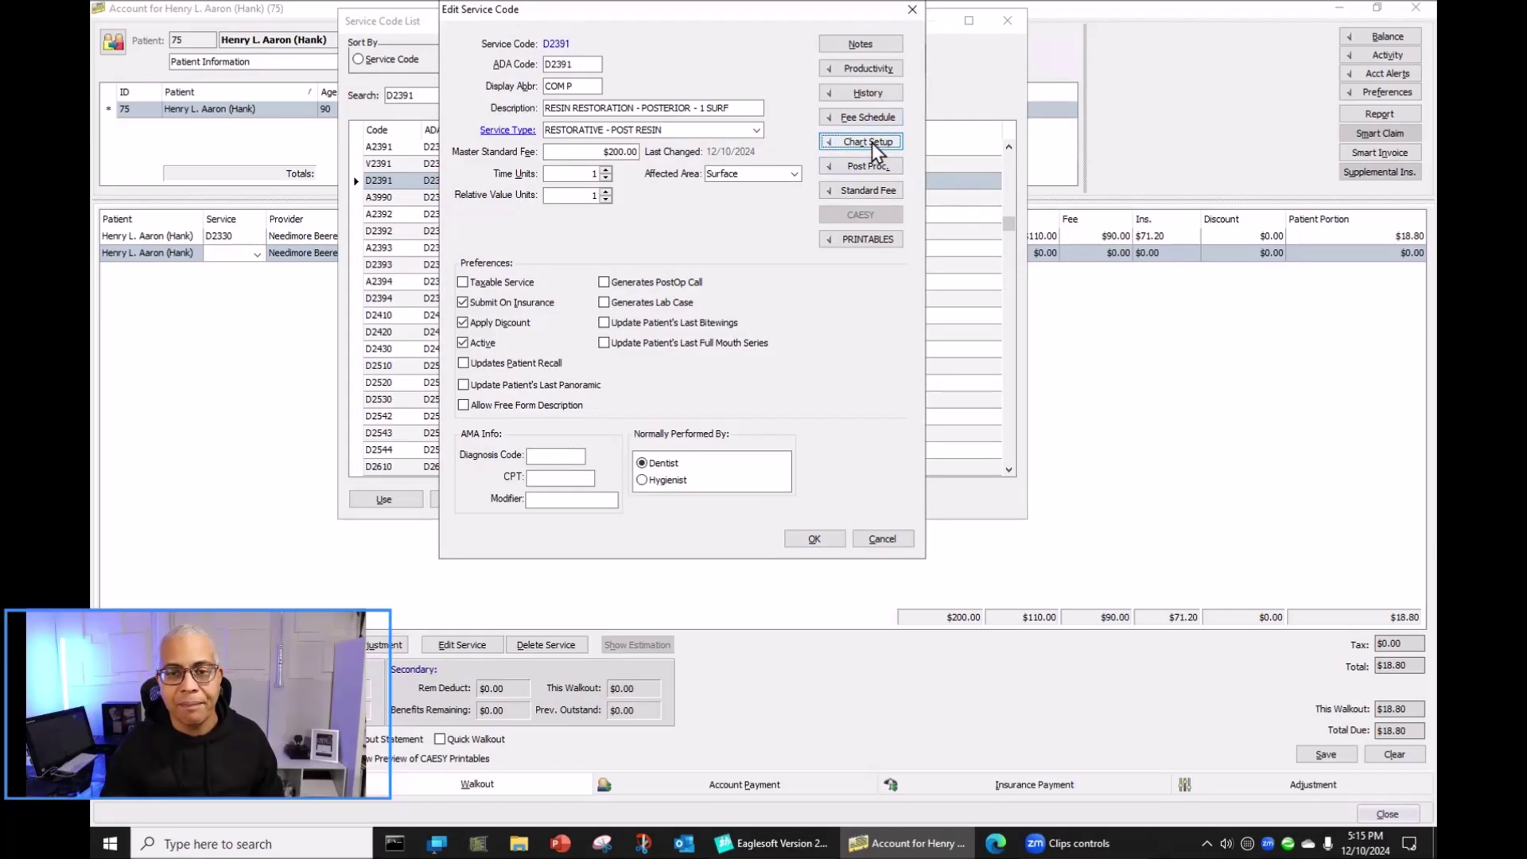
{"action": "left_click", "coordinate": [871, 142]}
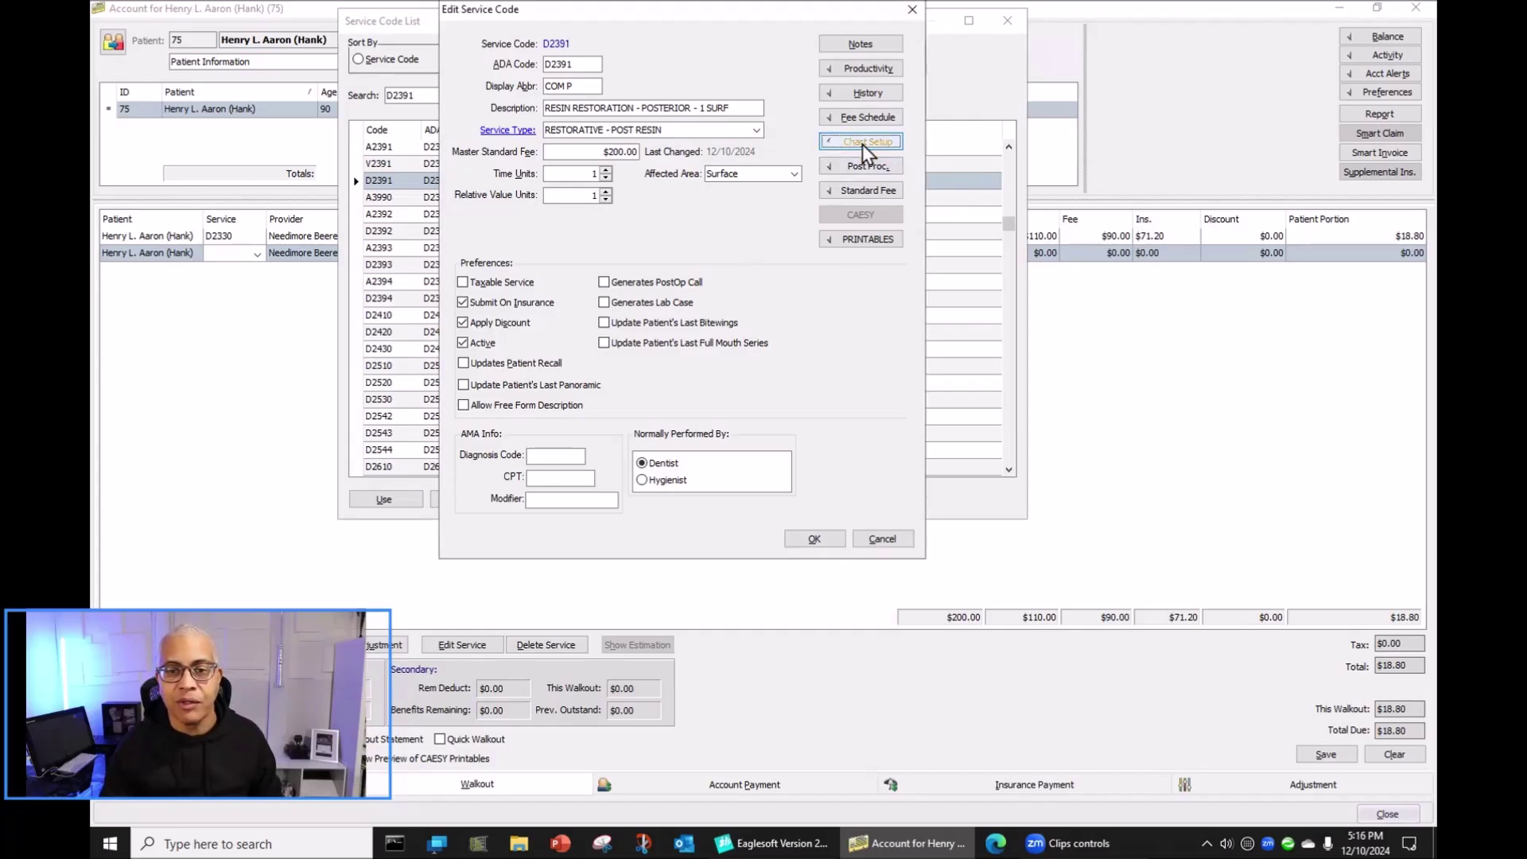
{"action": "left_click", "coordinate": [909, 539]}
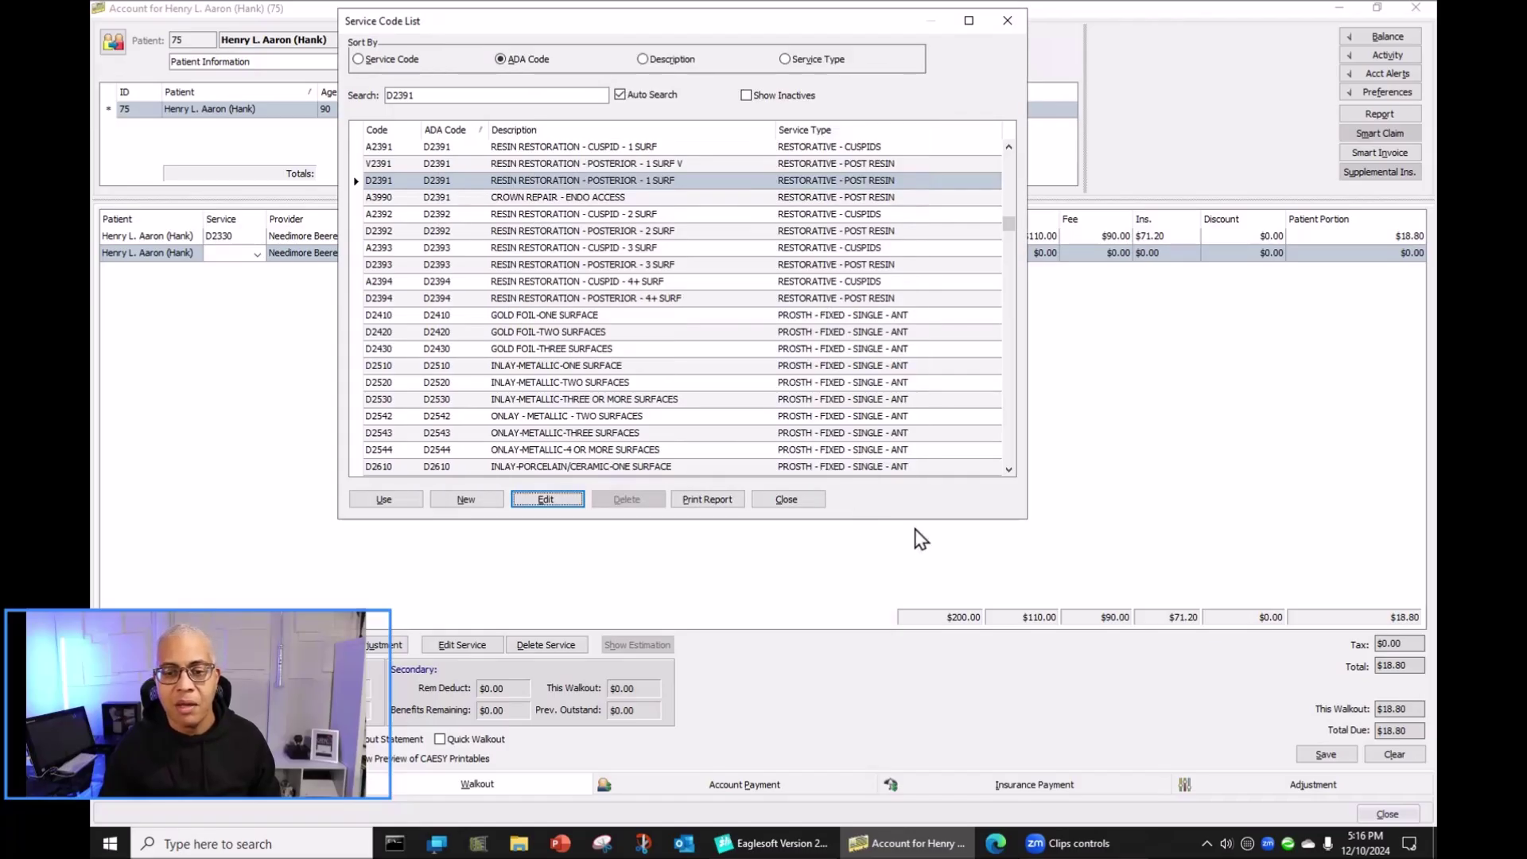
{"action": "left_click", "coordinate": [805, 502]}
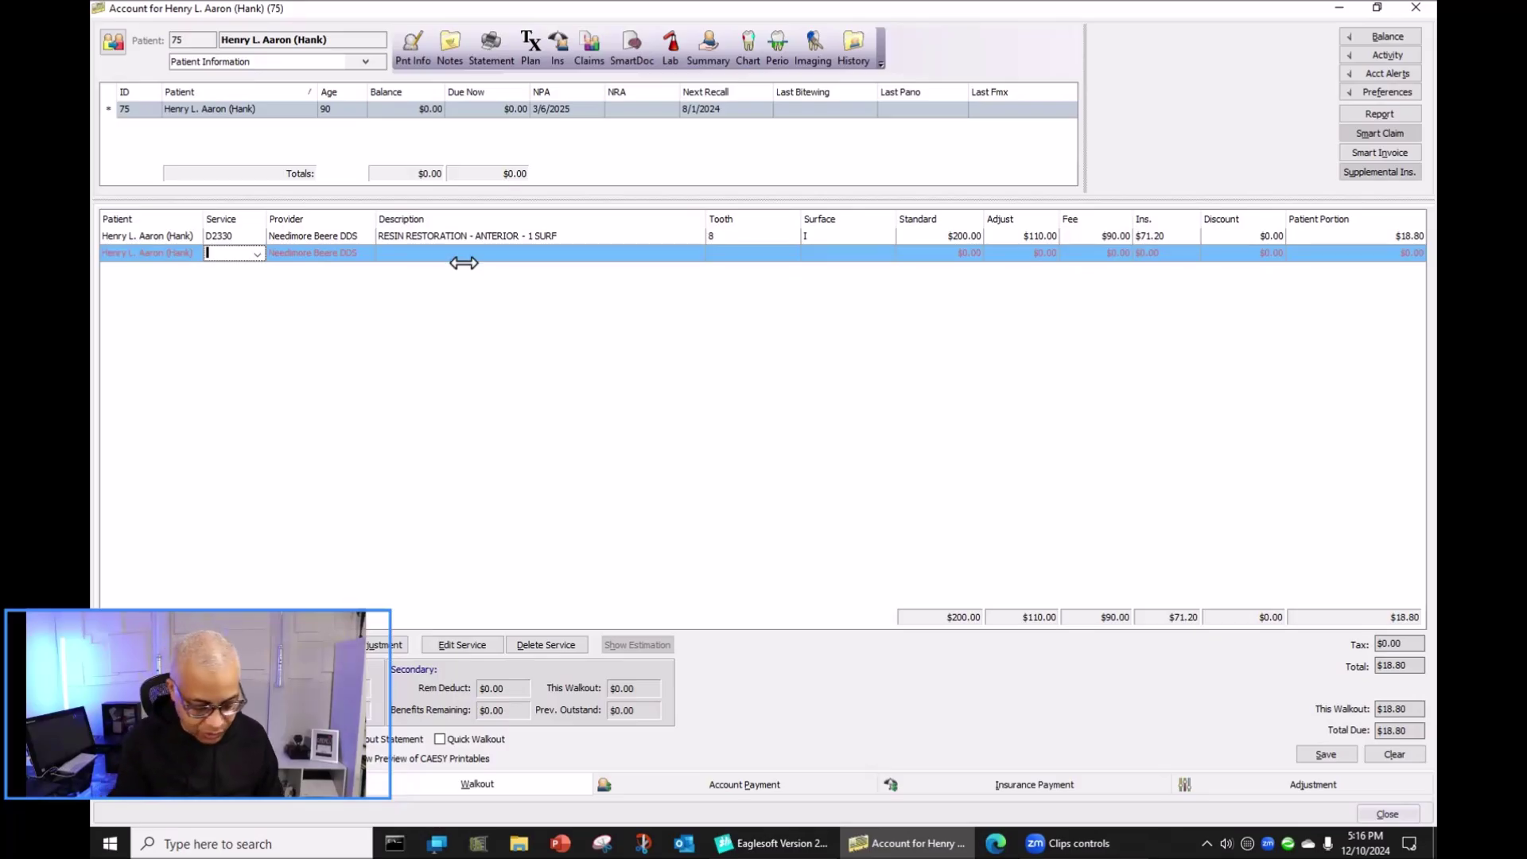
Add D2331 on tooth 8, surfaces DO, recoding to D2392, then close the account window
{"action": "type", "text": "D23"}
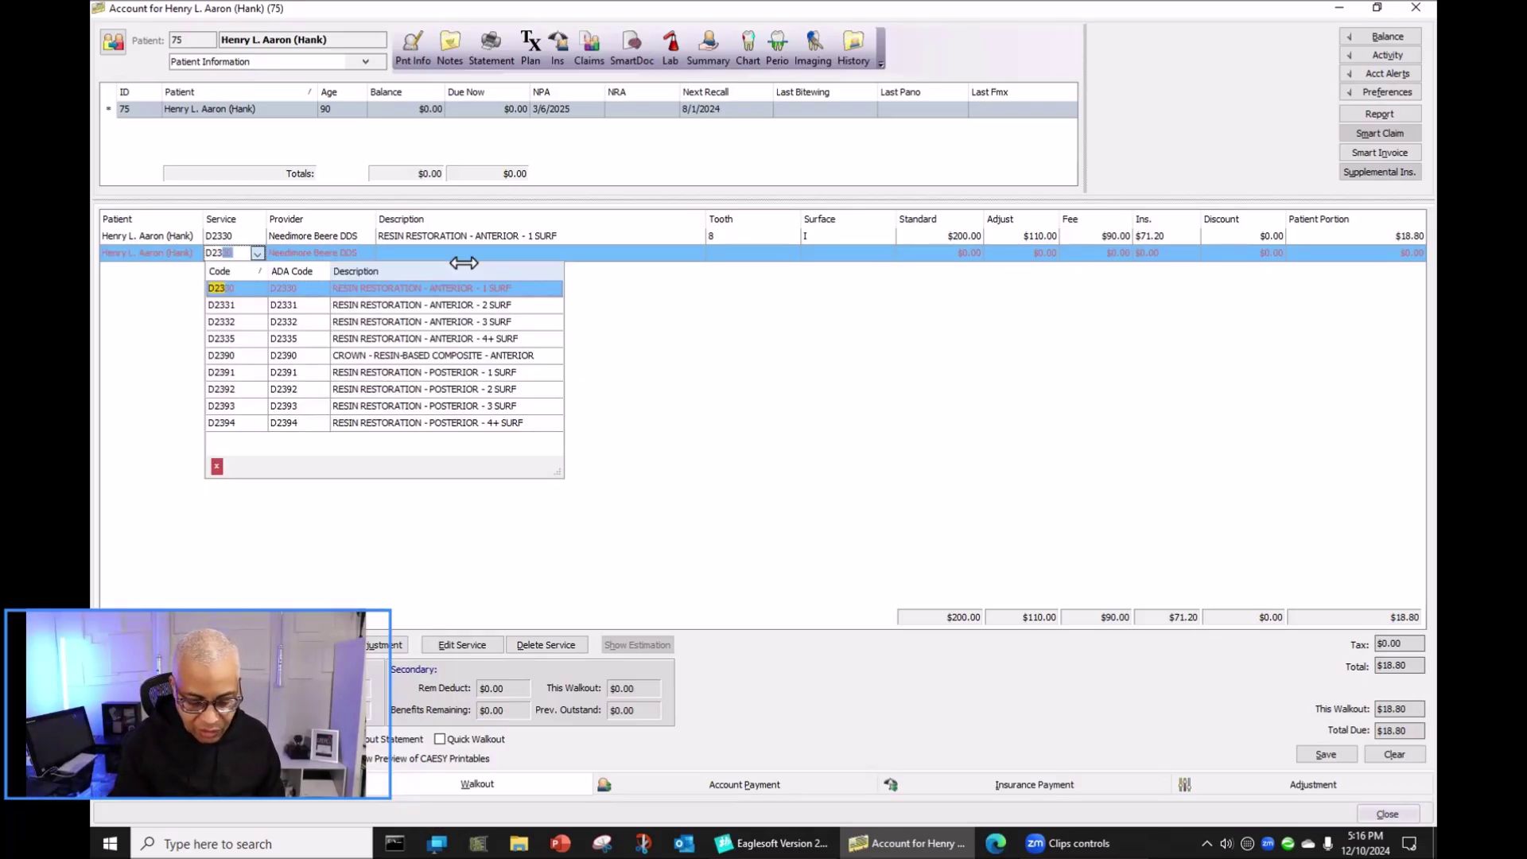
{"action": "type", "text": "31"}
{"action": "key", "text": "Tab"}
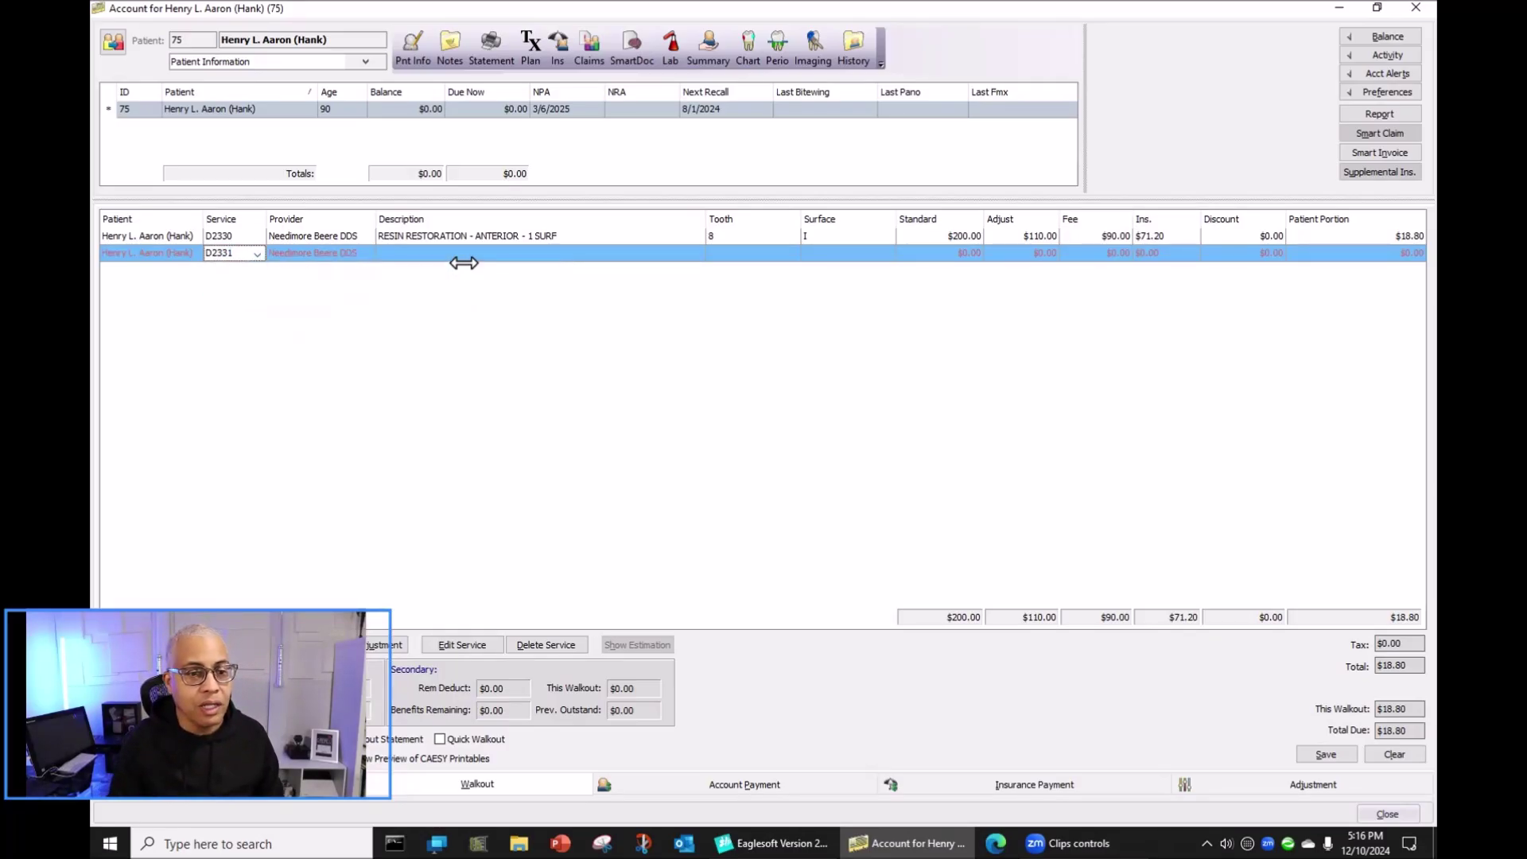
{"action": "left_click", "coordinate": [750, 254]}
{"action": "type", "text": "8"}
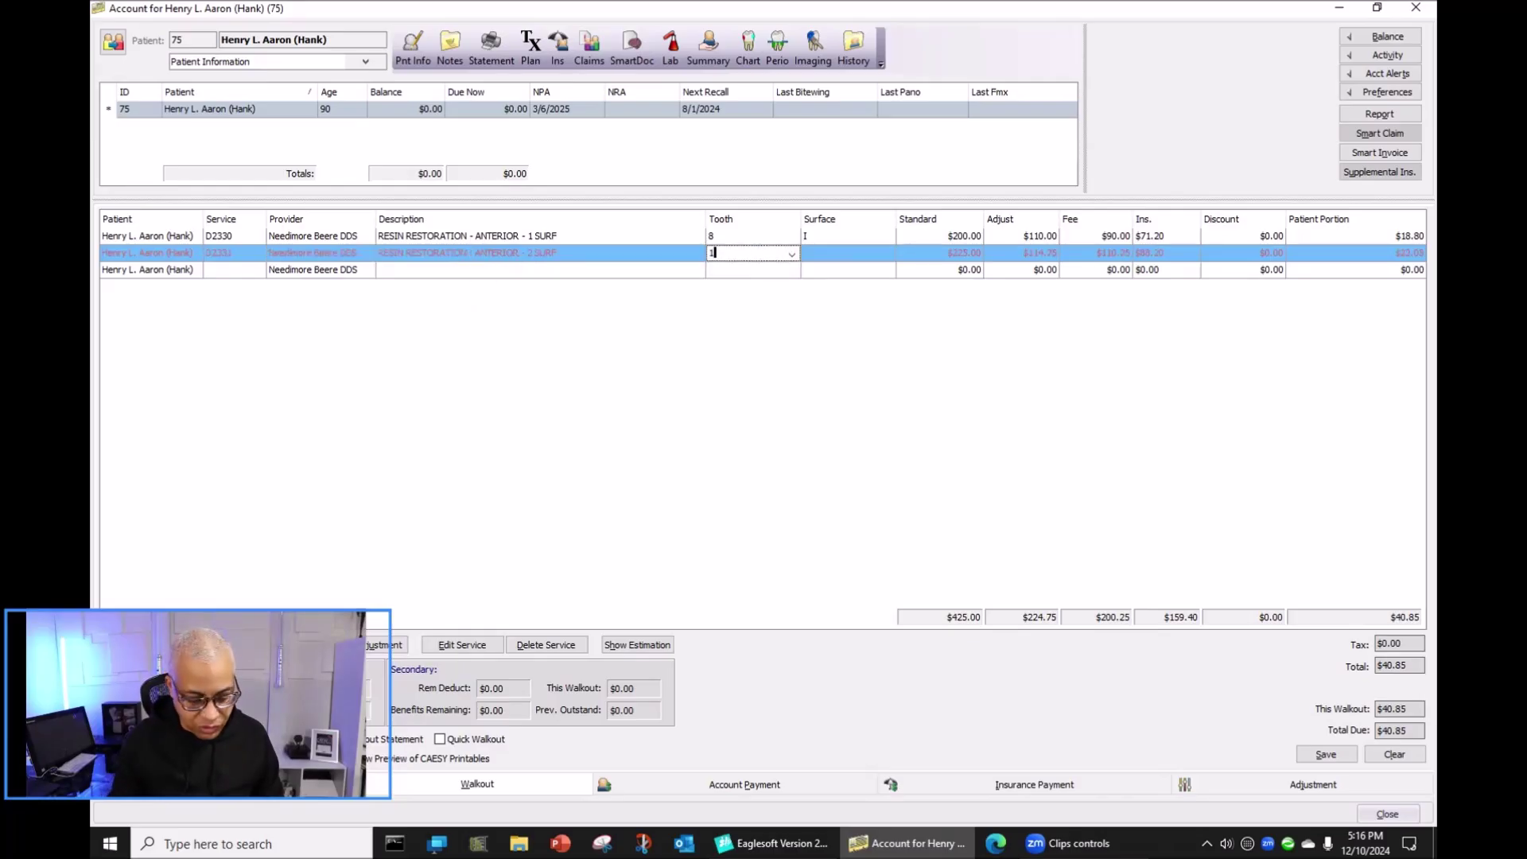
{"action": "key", "text": "Tab"}
{"action": "type", "text": "DO"}
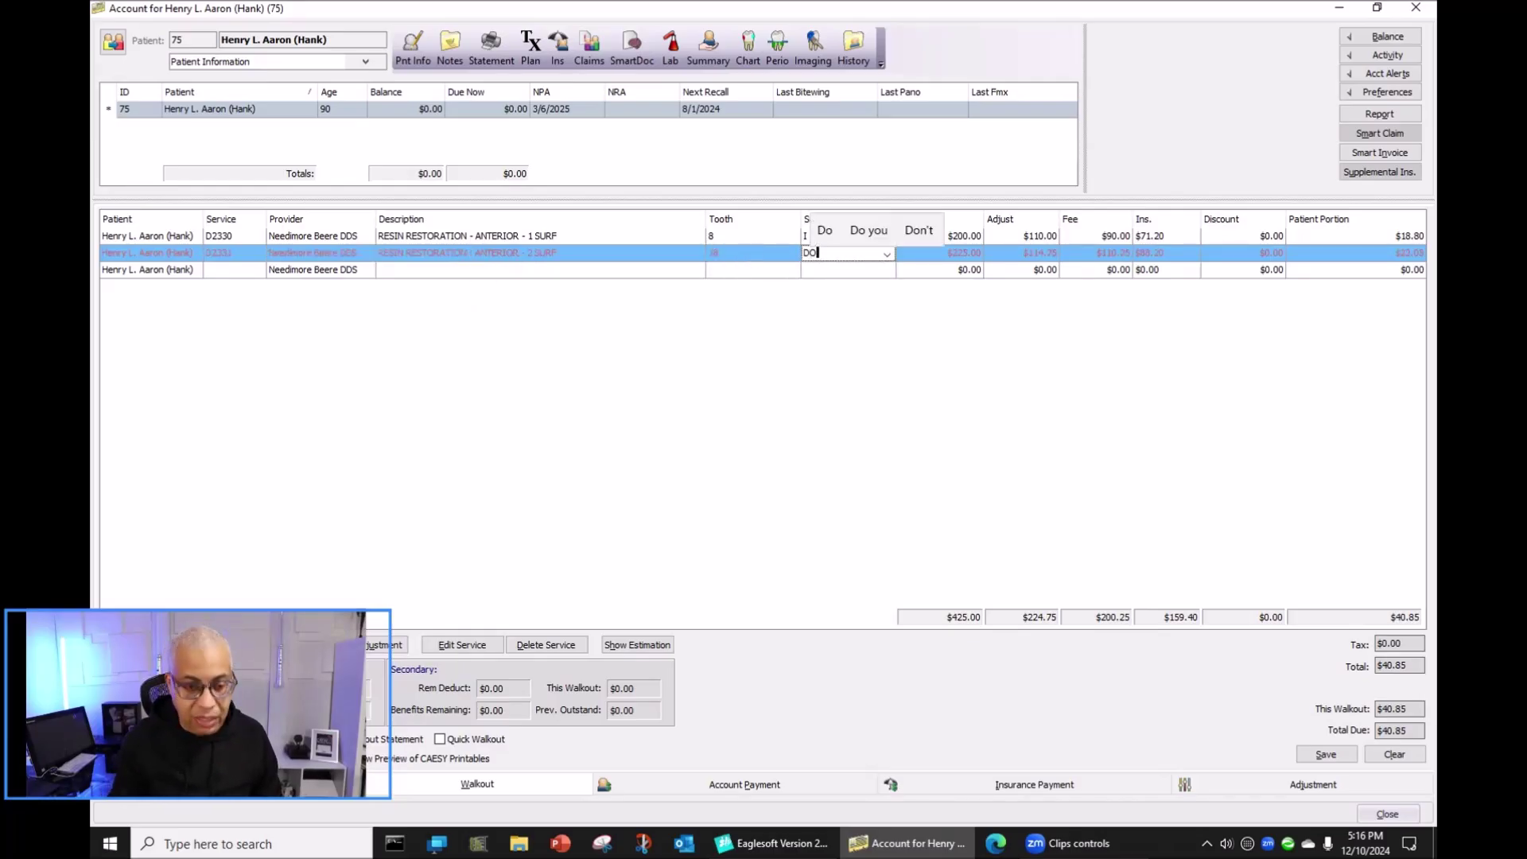
{"action": "key", "text": "Tab"}
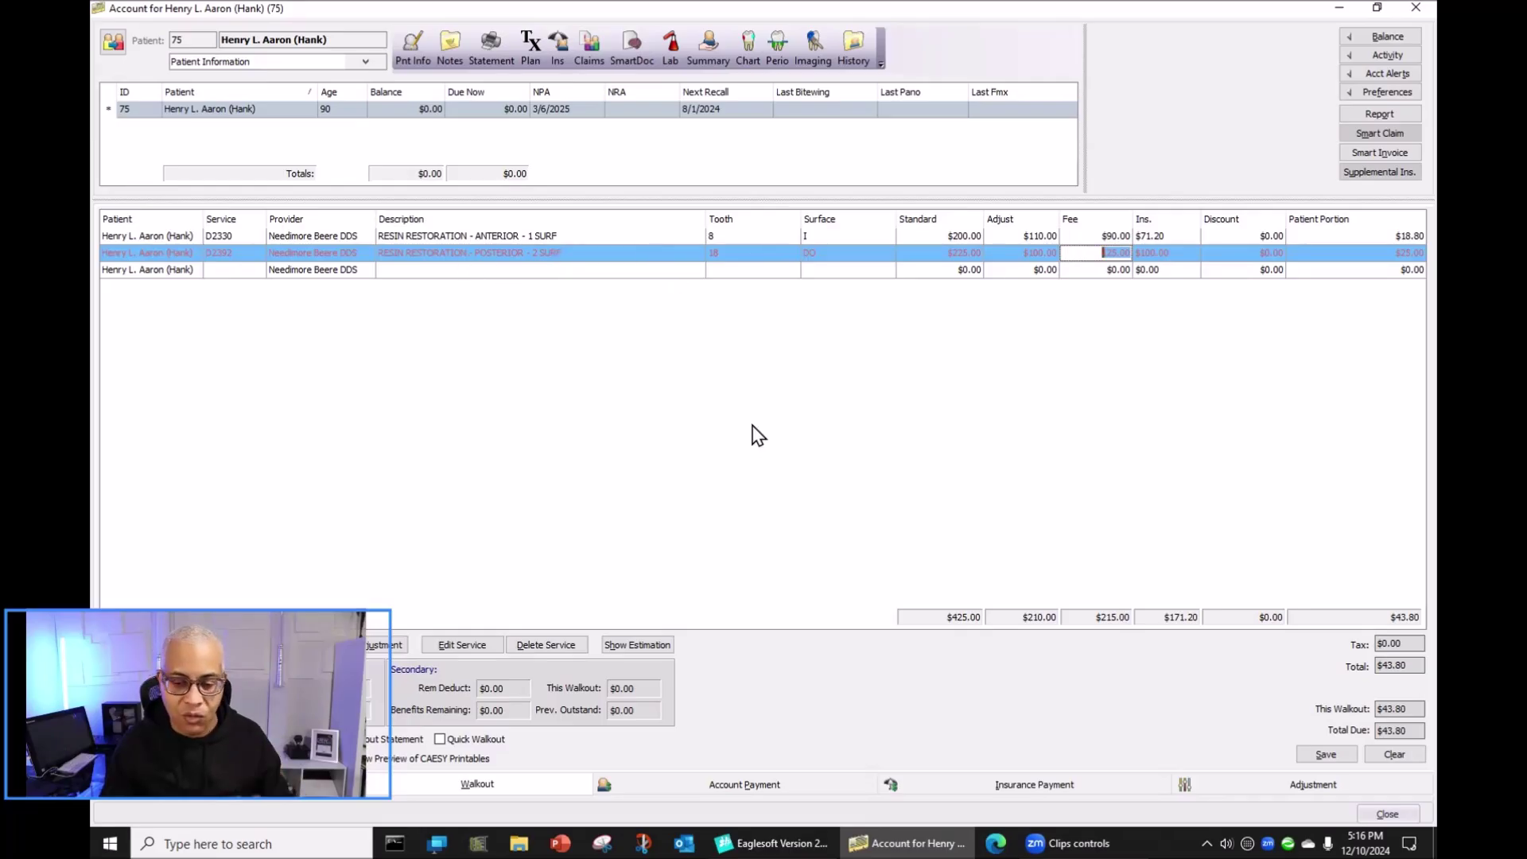
{"action": "left_click", "coordinate": [1416, 7]}
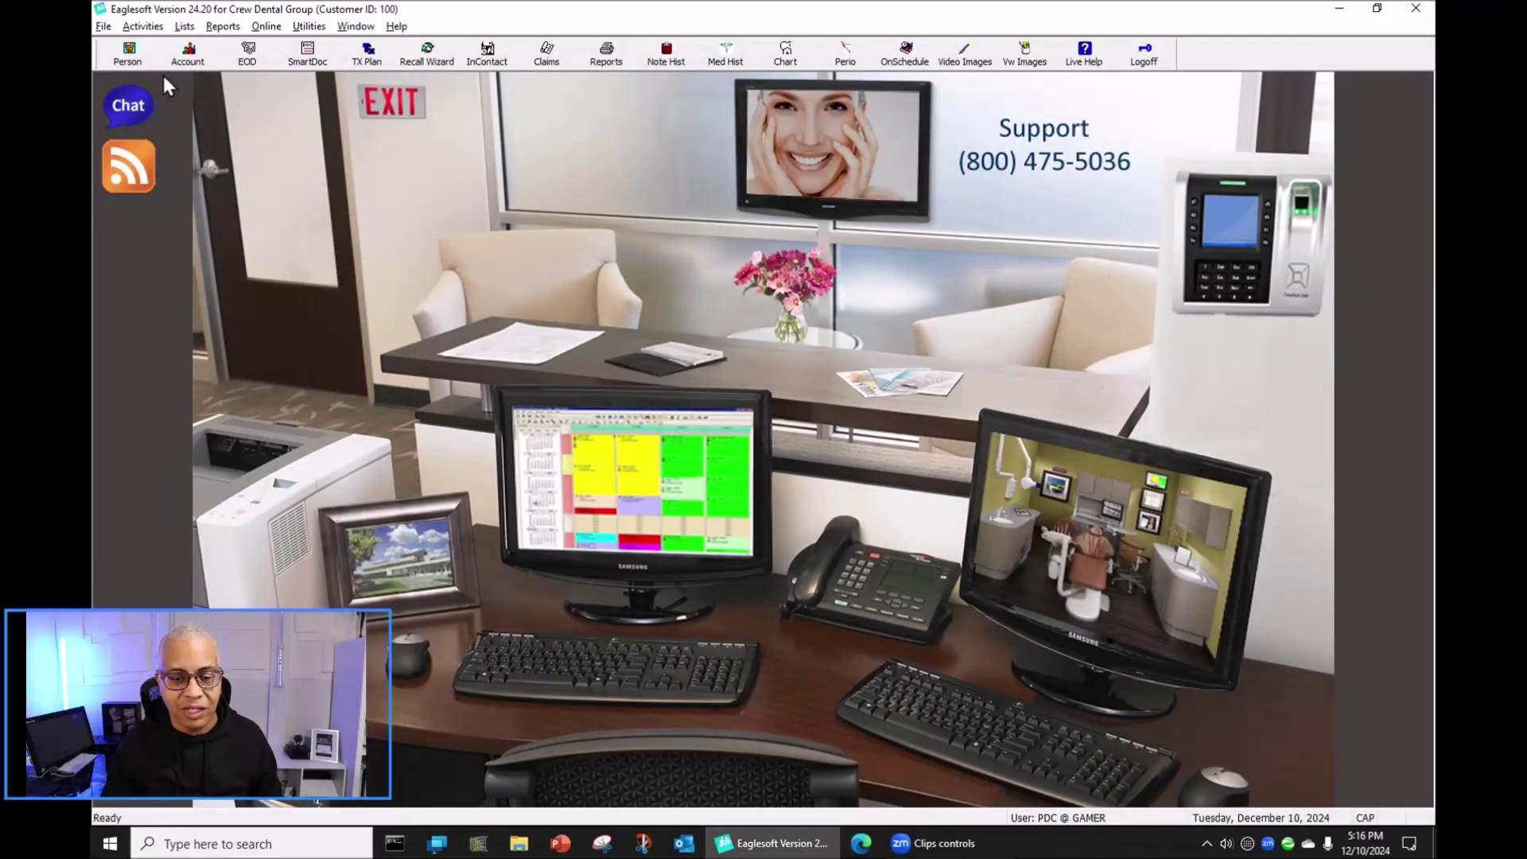
Open the first patient from the Person List and close the record with OK
{"action": "left_click", "coordinate": [127, 53]}
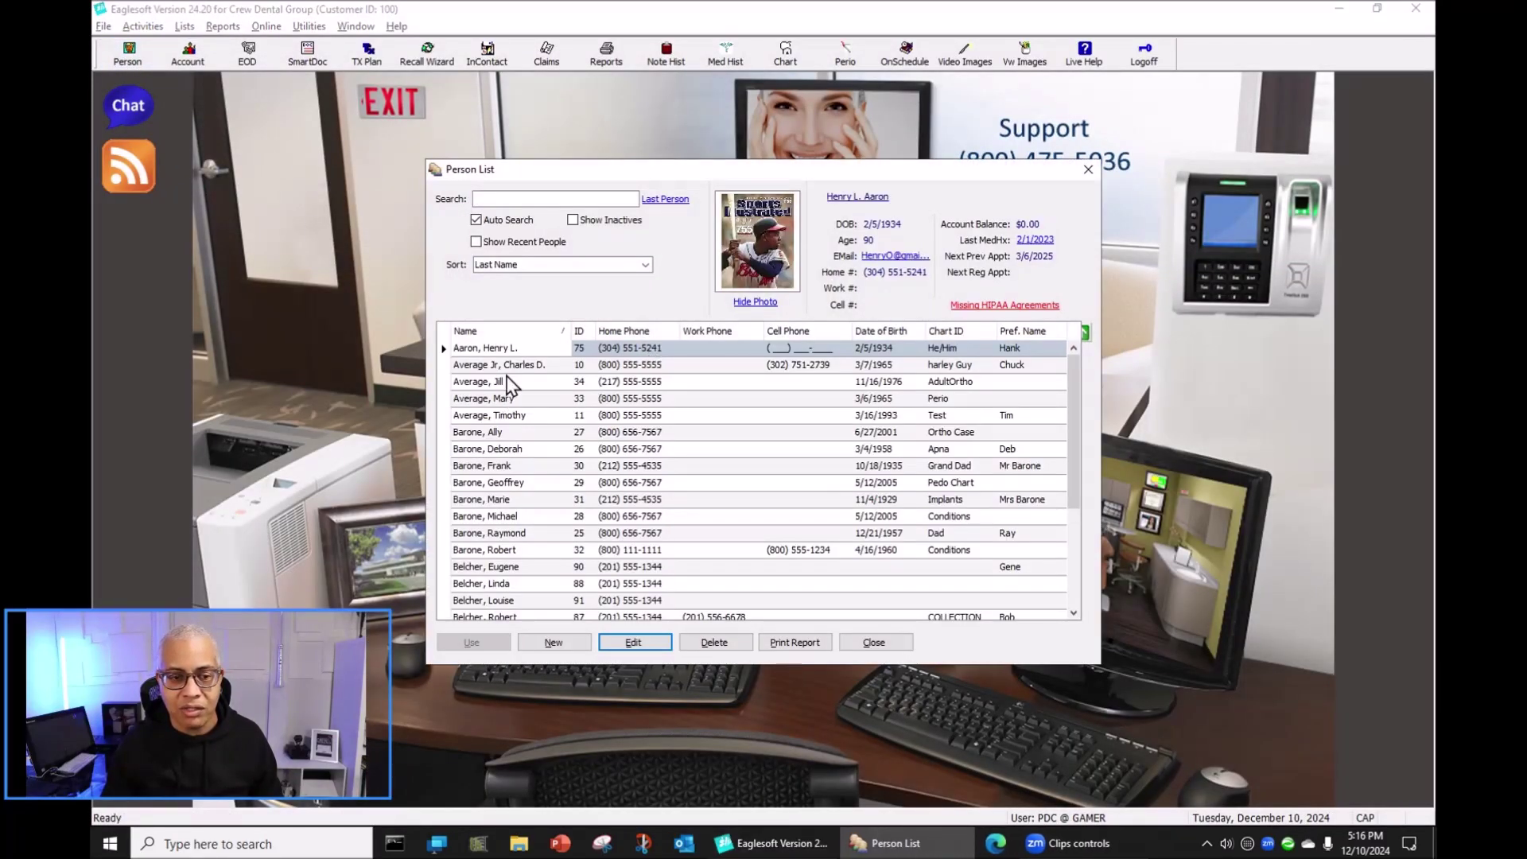
{"action": "left_click", "coordinate": [527, 350]}
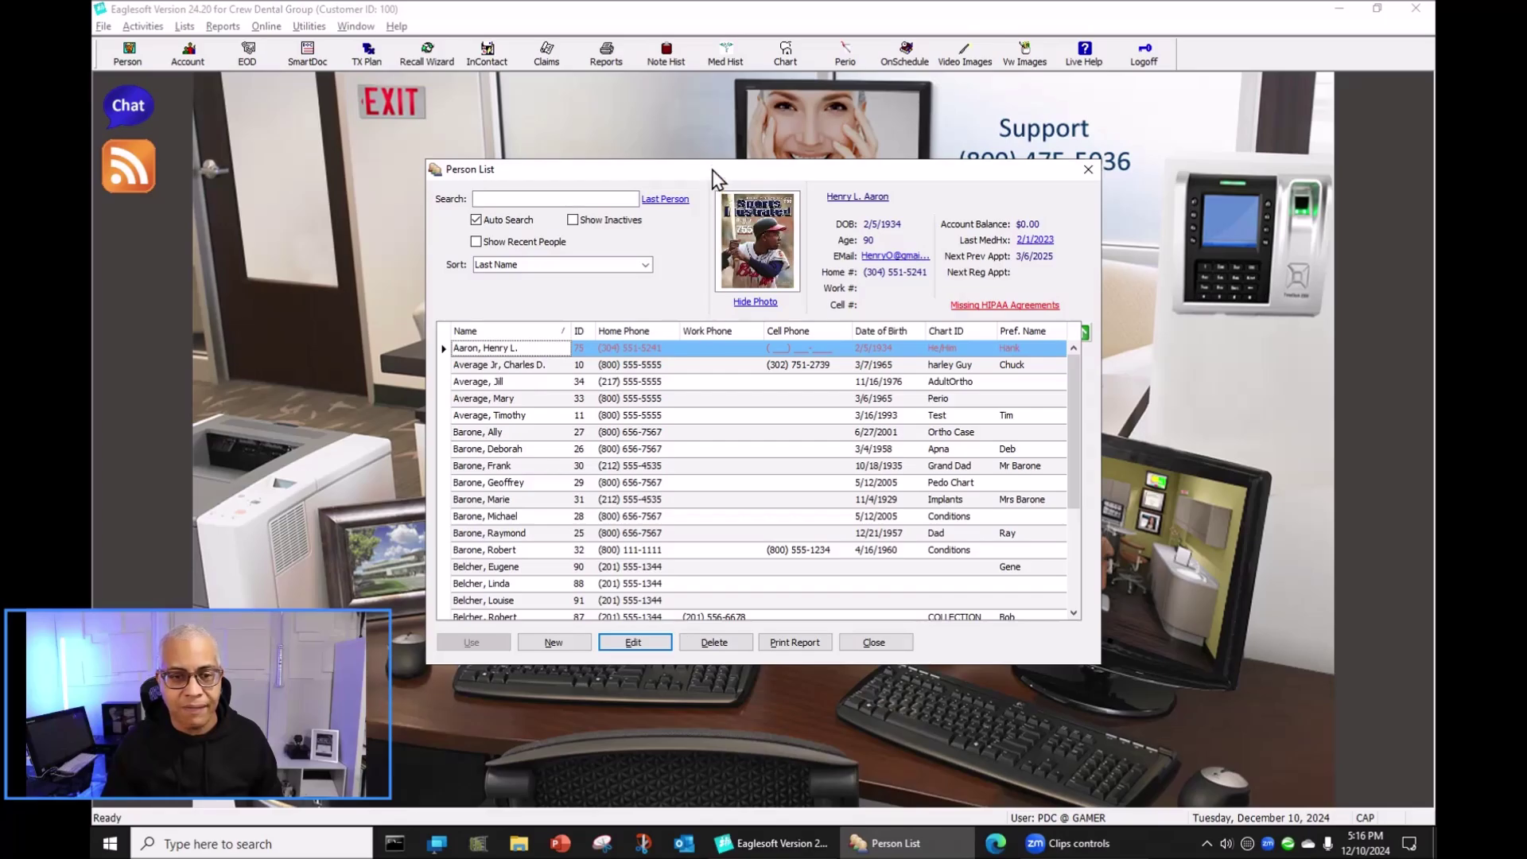
{"action": "left_click_drag", "start_coordinate": [712, 171], "coordinate": [445, 87]}
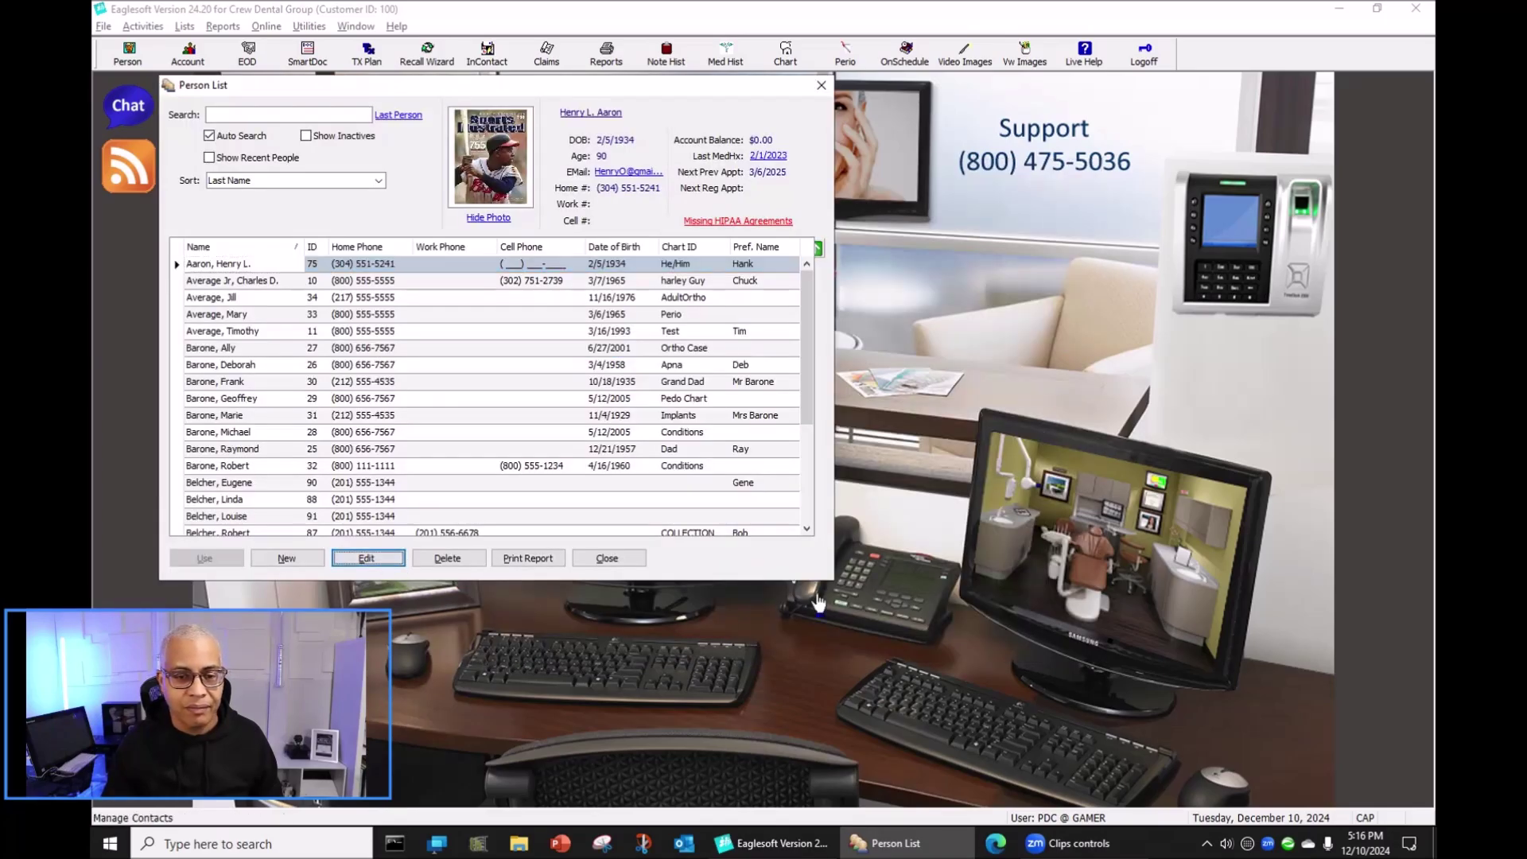
{"action": "key", "text": "Return"}
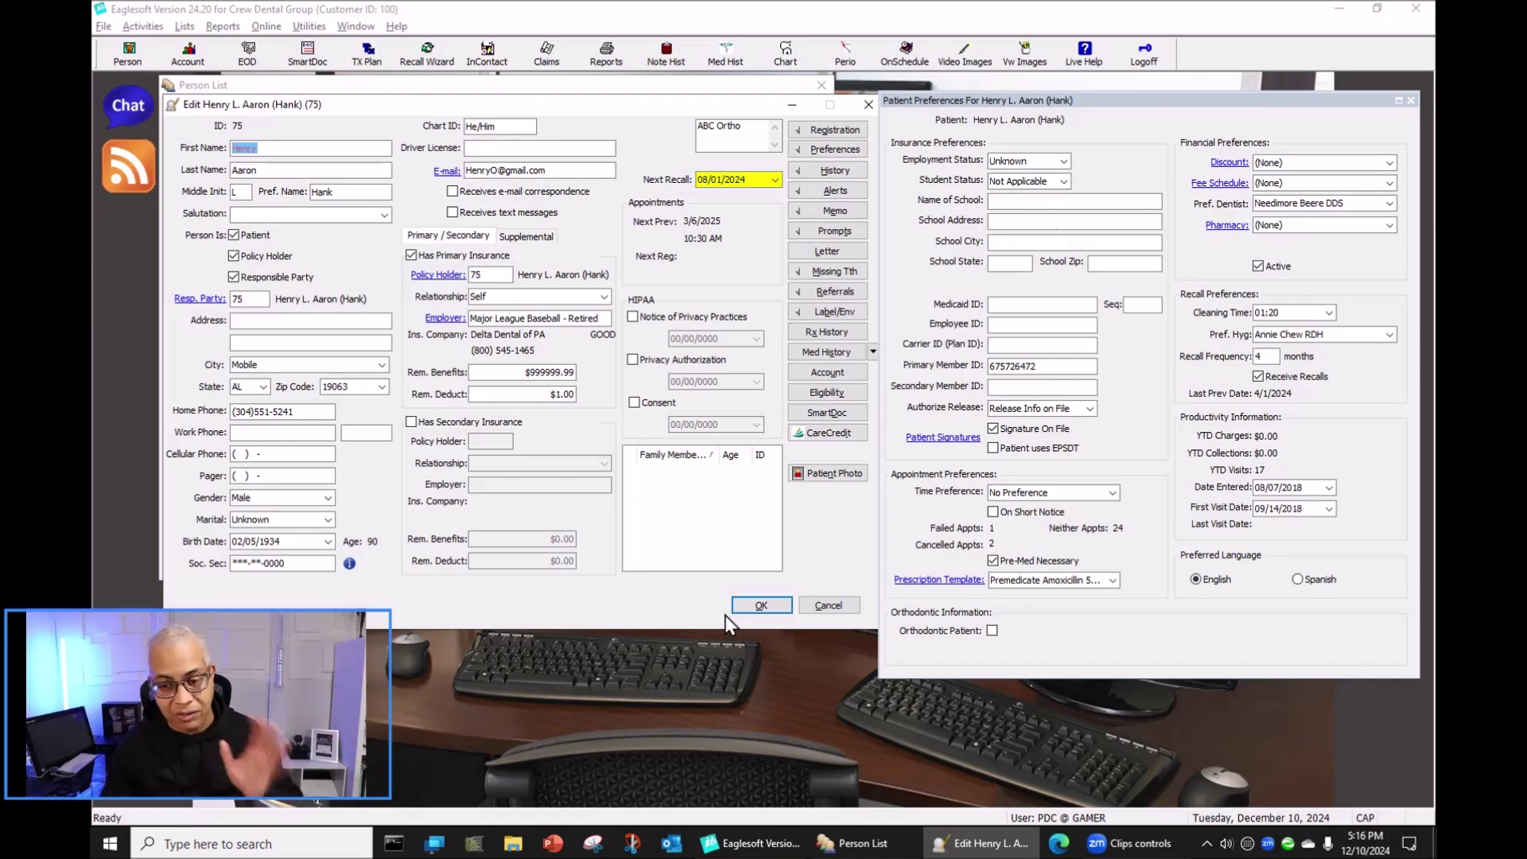
{"action": "left_click", "coordinate": [764, 607]}
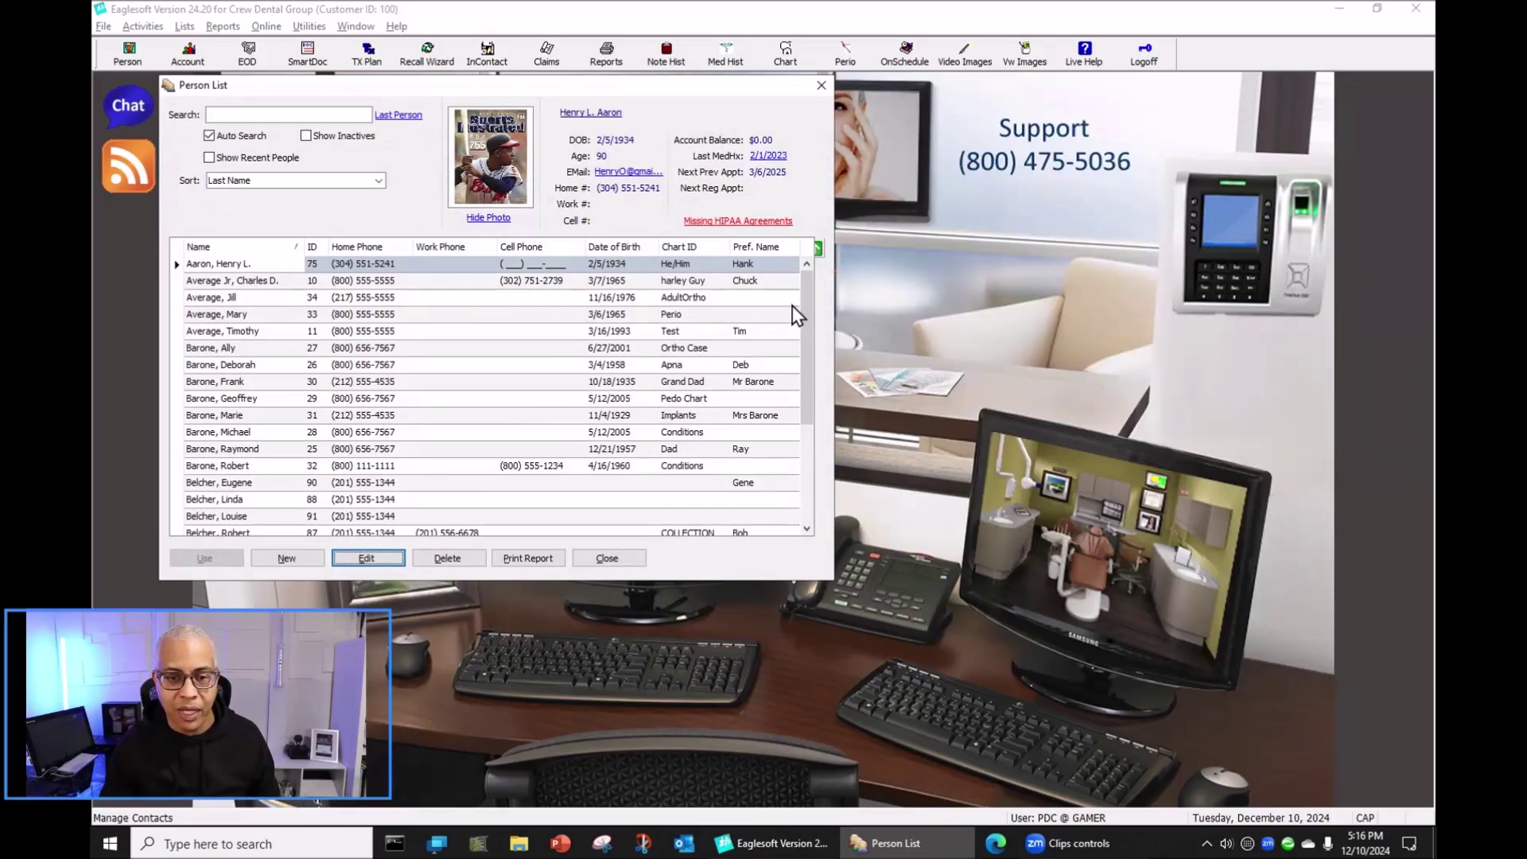
Review the patient's Female/Male/Unknown gender options, cancel leaving Male, and close the Person List
{"action": "left_click", "coordinate": [377, 560]}
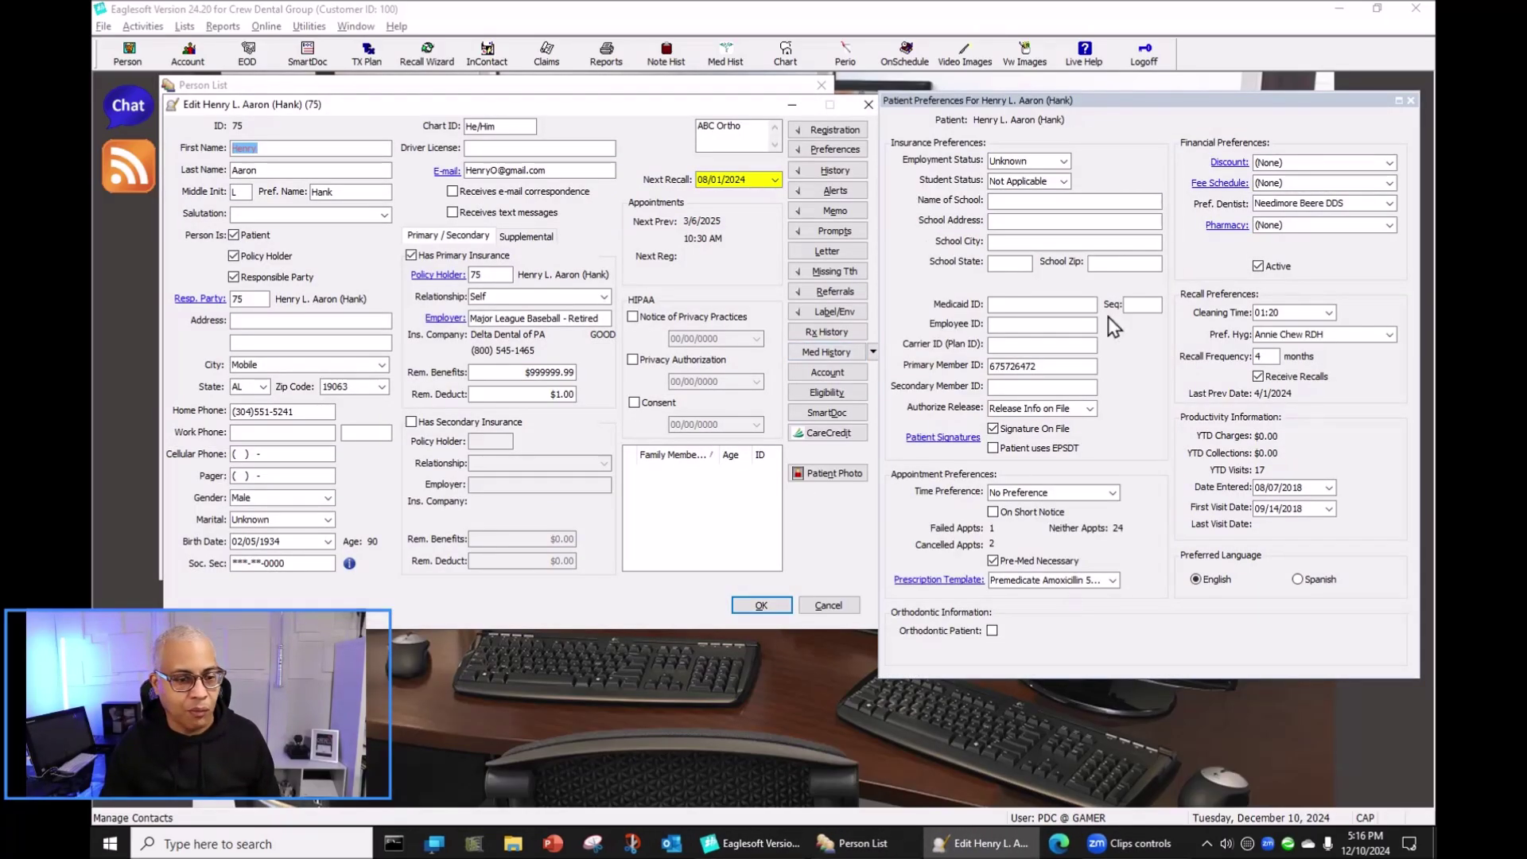
{"action": "left_click", "coordinate": [327, 498]}
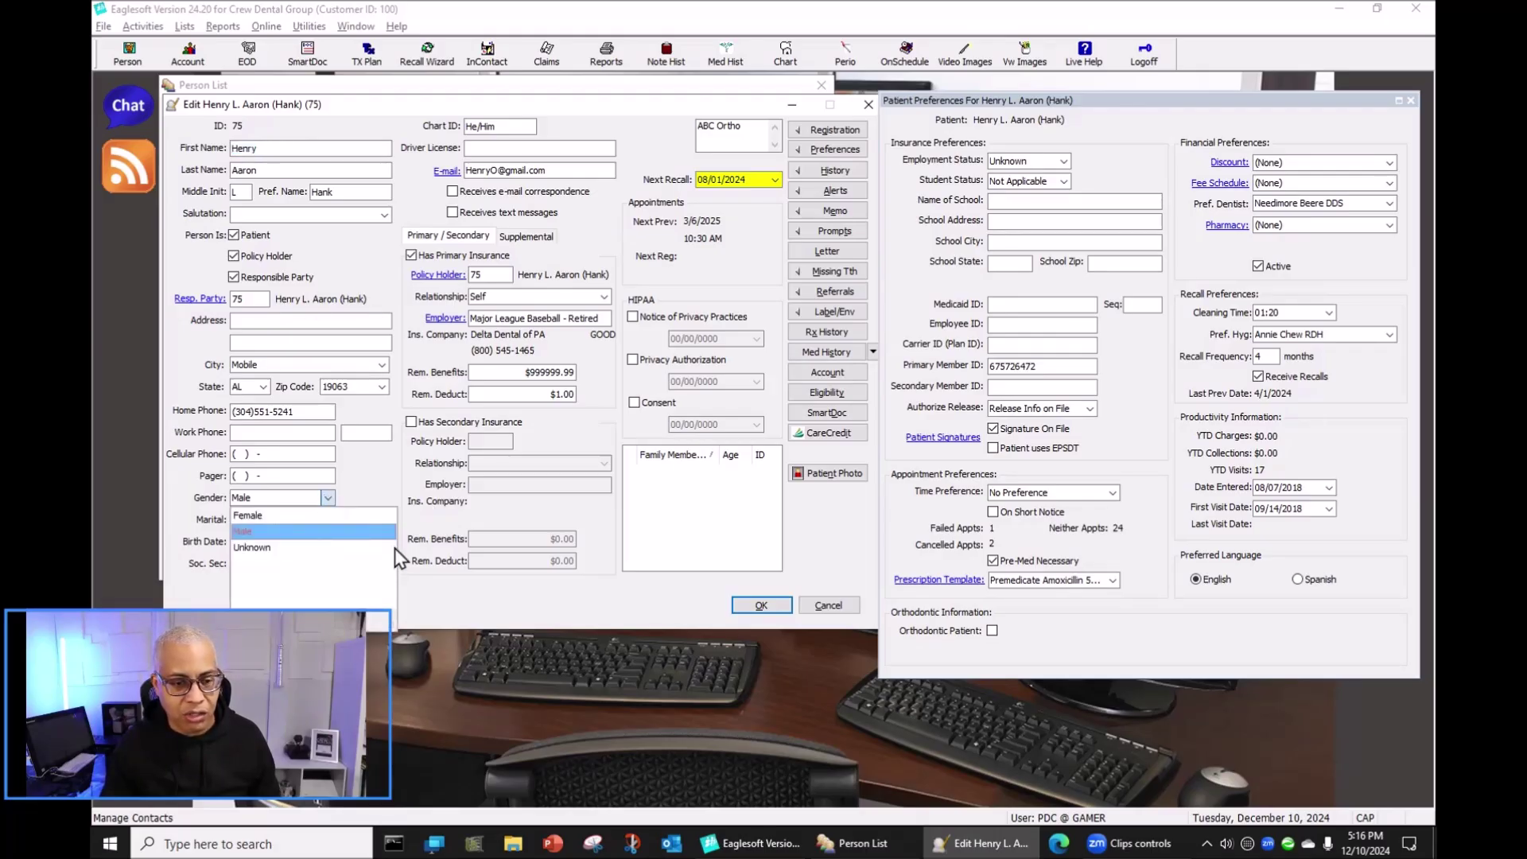
{"action": "left_click", "coordinate": [385, 479]}
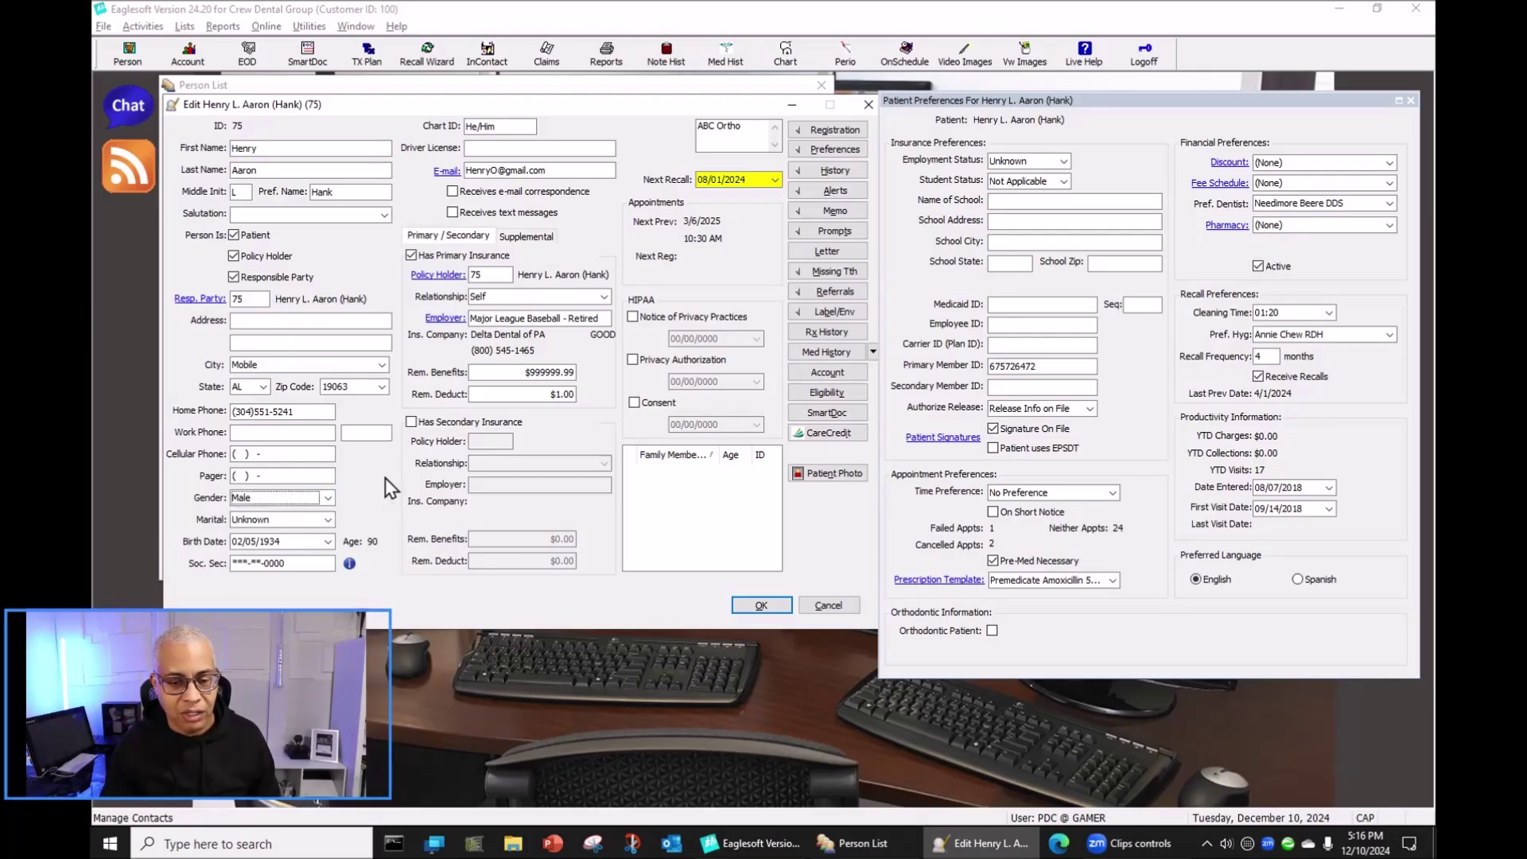
{"action": "left_click", "coordinate": [855, 608]}
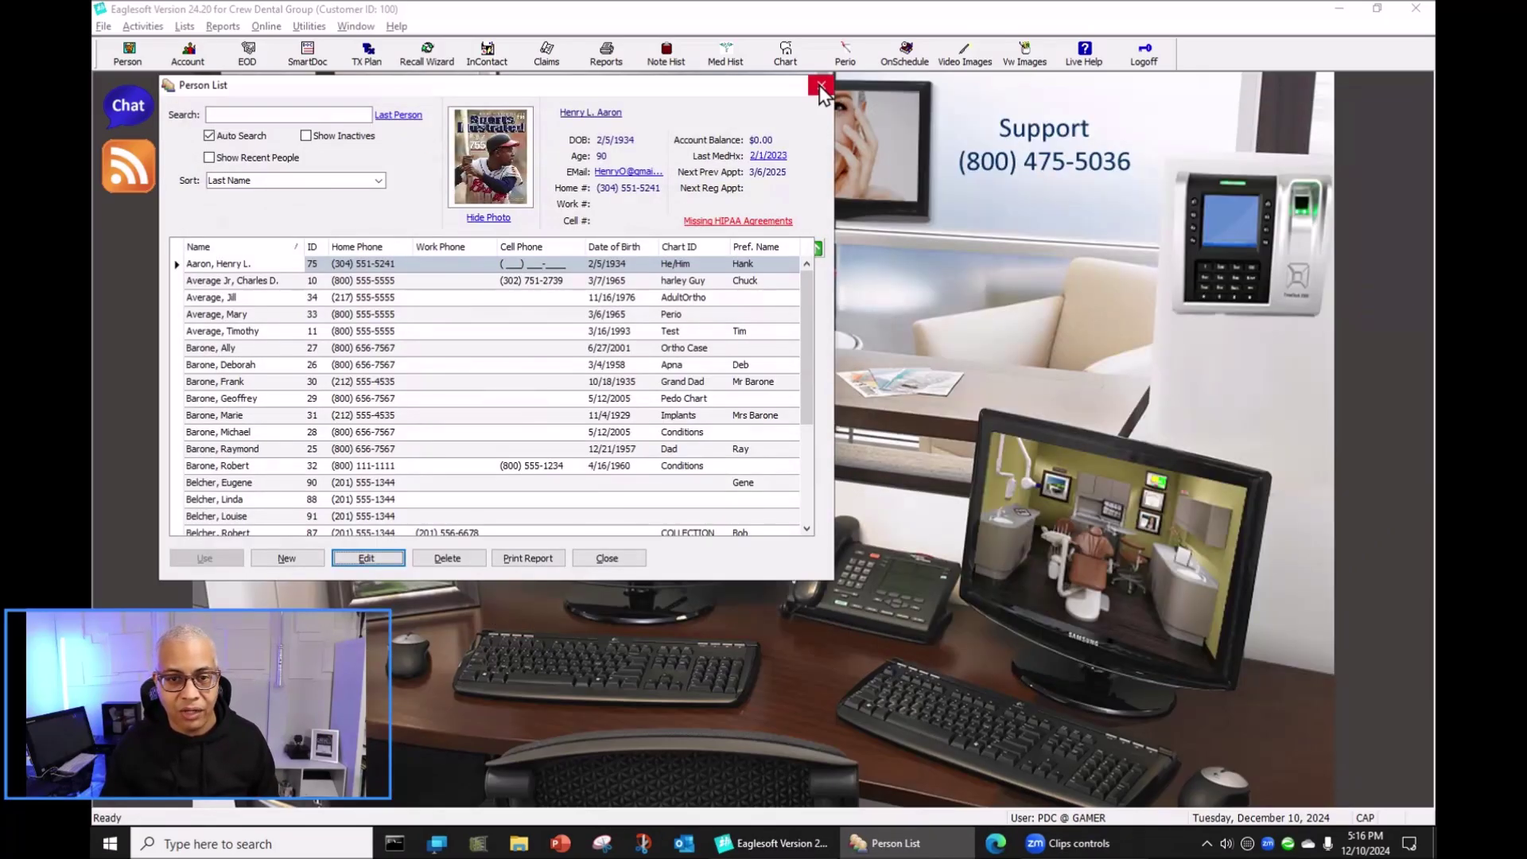
{"action": "left_click", "coordinate": [821, 86]}
Review the Unknow MetLife employer's default e-claim form choices, leaving Blank ADA - 2024
{"action": "left_click", "coordinate": [185, 26]}
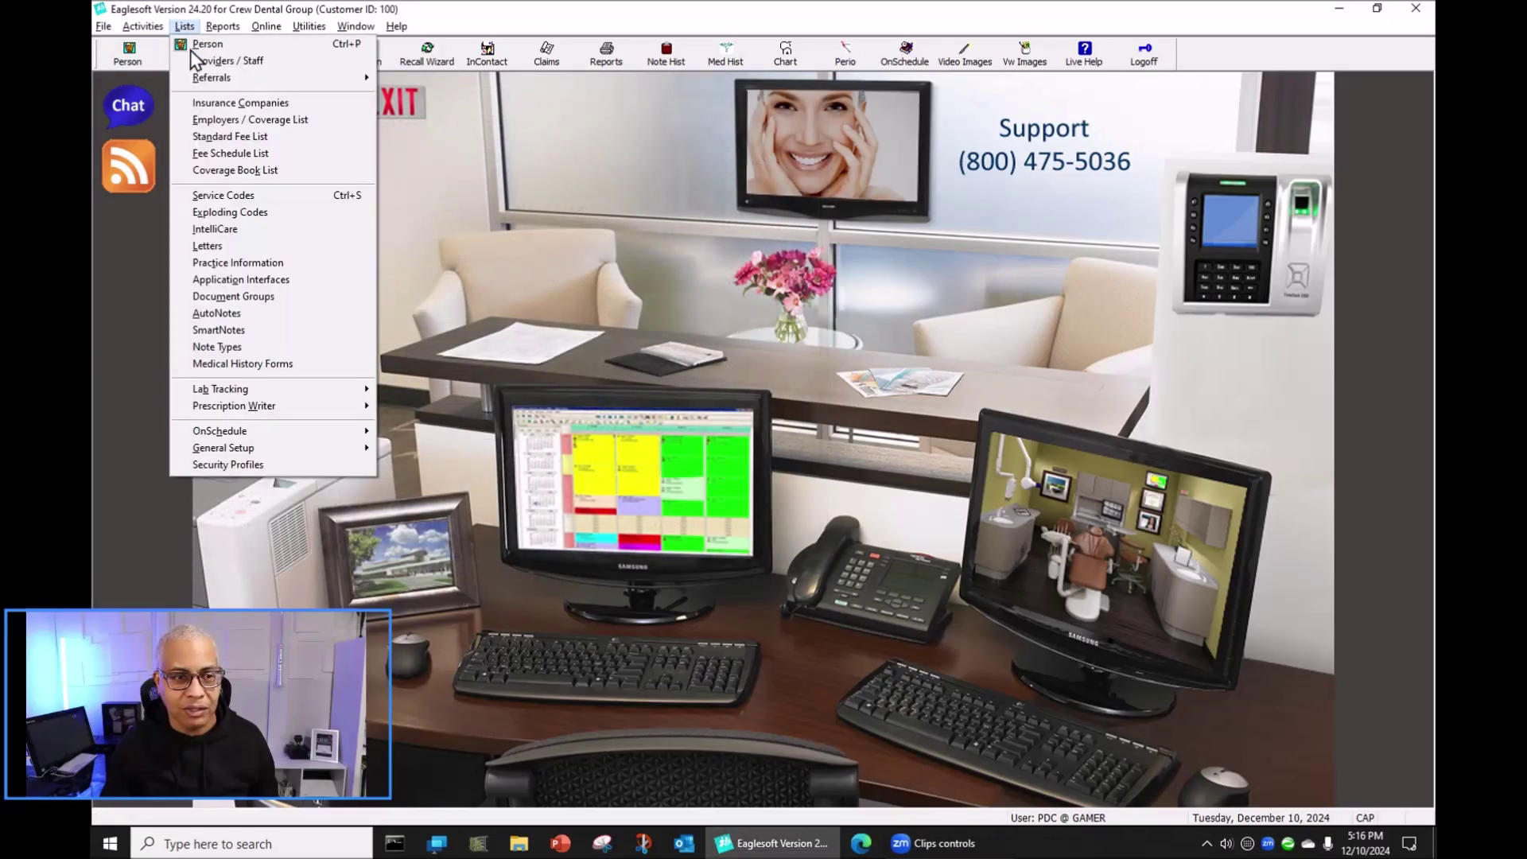
{"action": "left_click", "coordinate": [202, 119]}
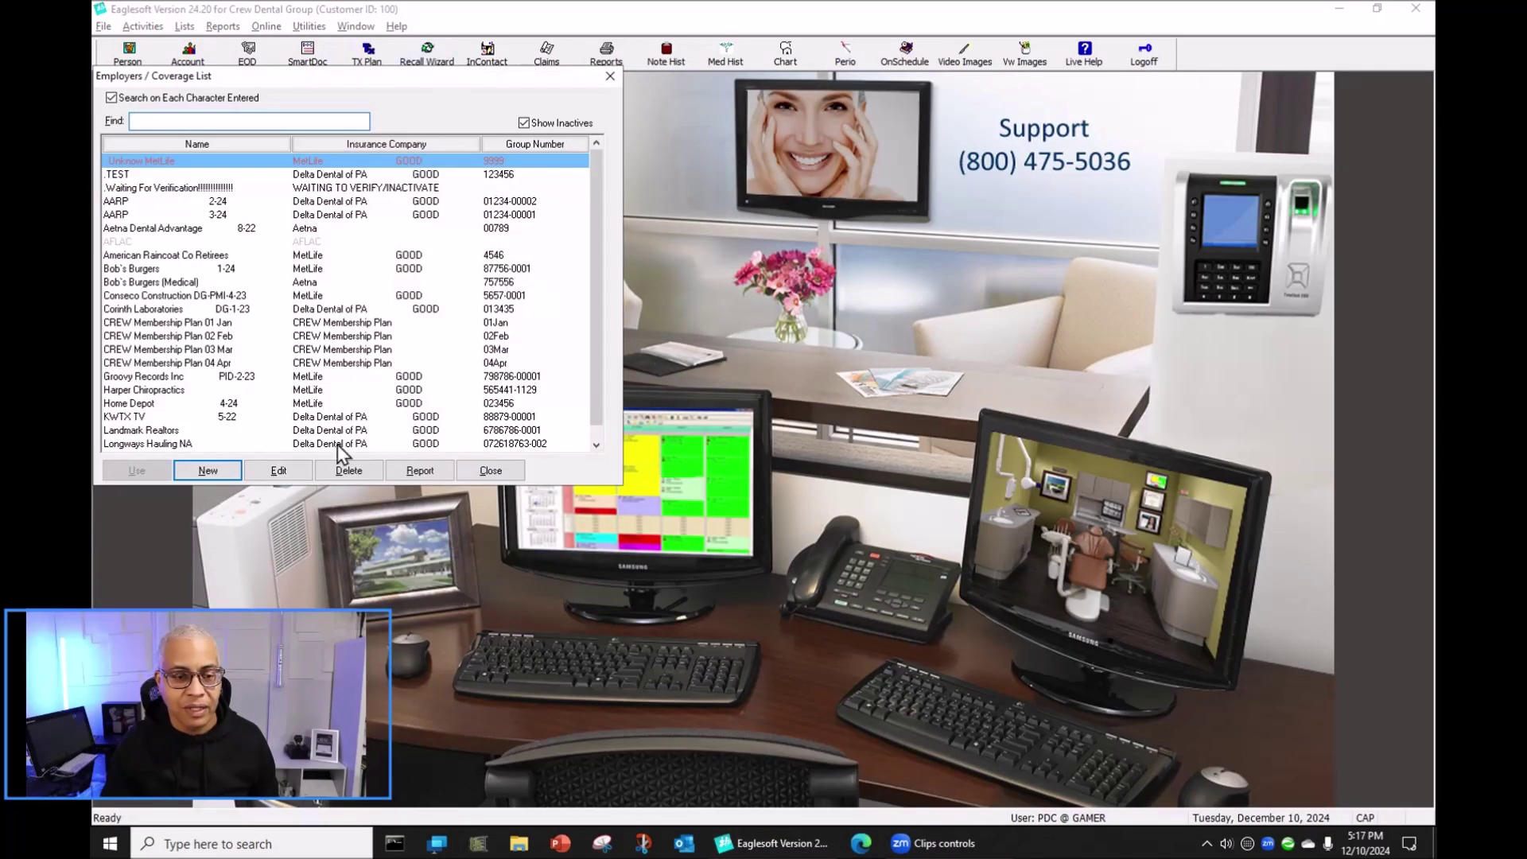
{"action": "left_click", "coordinate": [288, 470]}
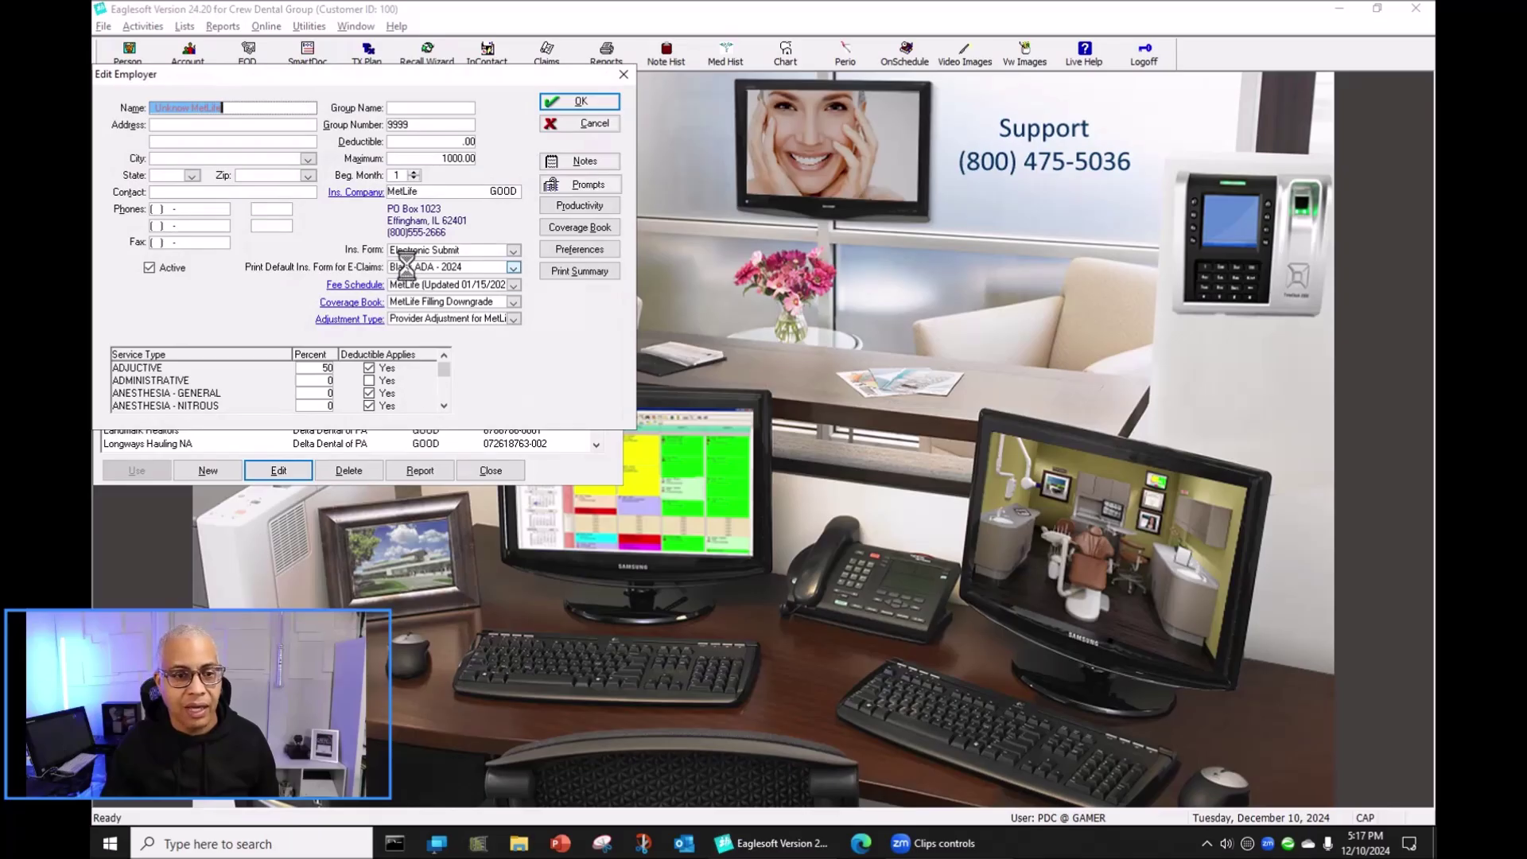
{"action": "left_click", "coordinate": [406, 267]}
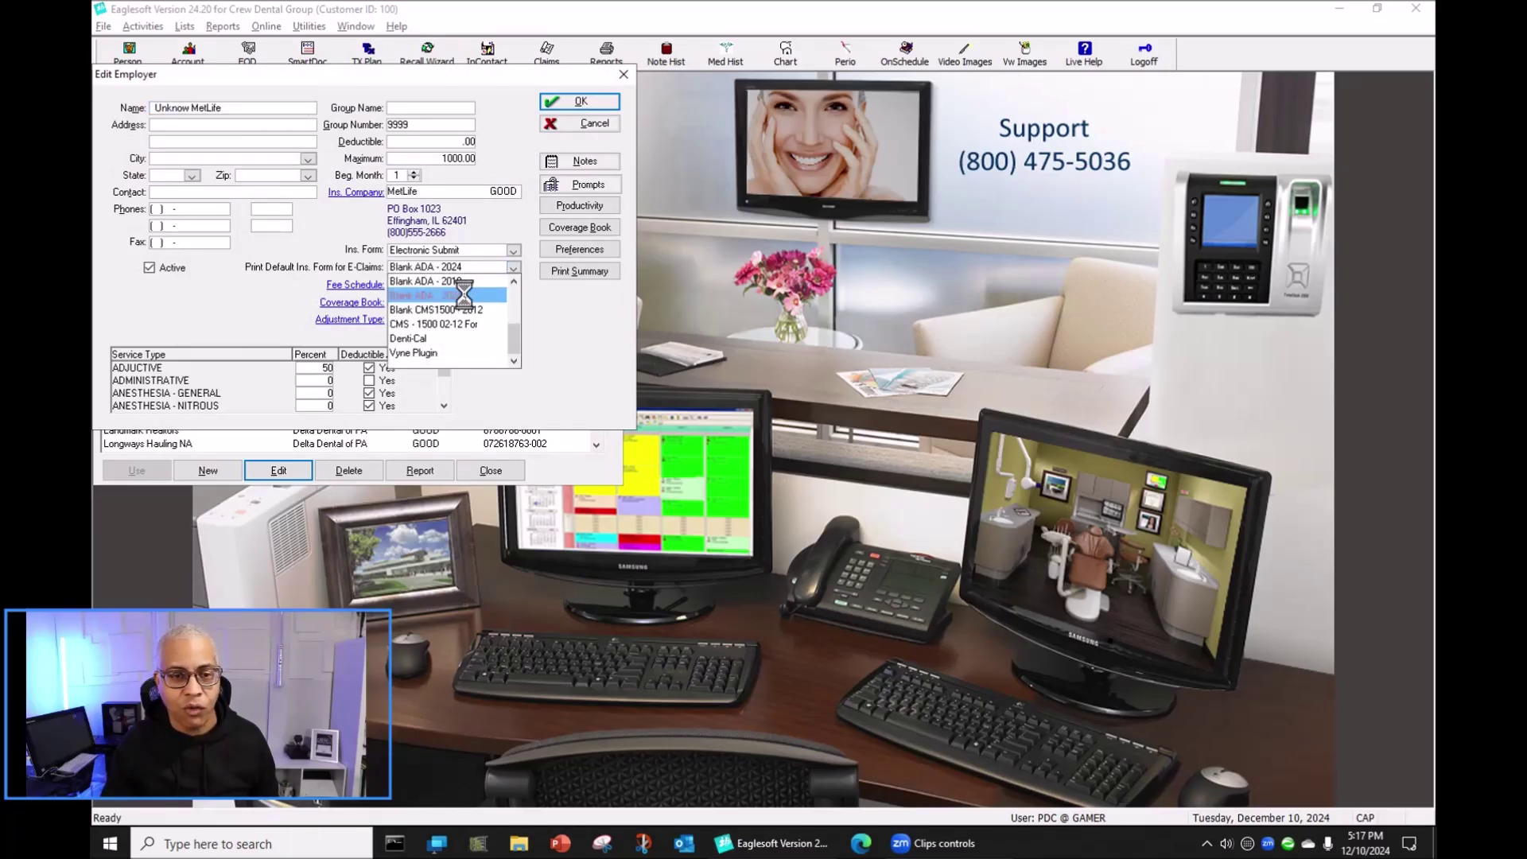
{"action": "left_click", "coordinate": [585, 102]}
{"action": "left_click", "coordinate": [615, 75]}
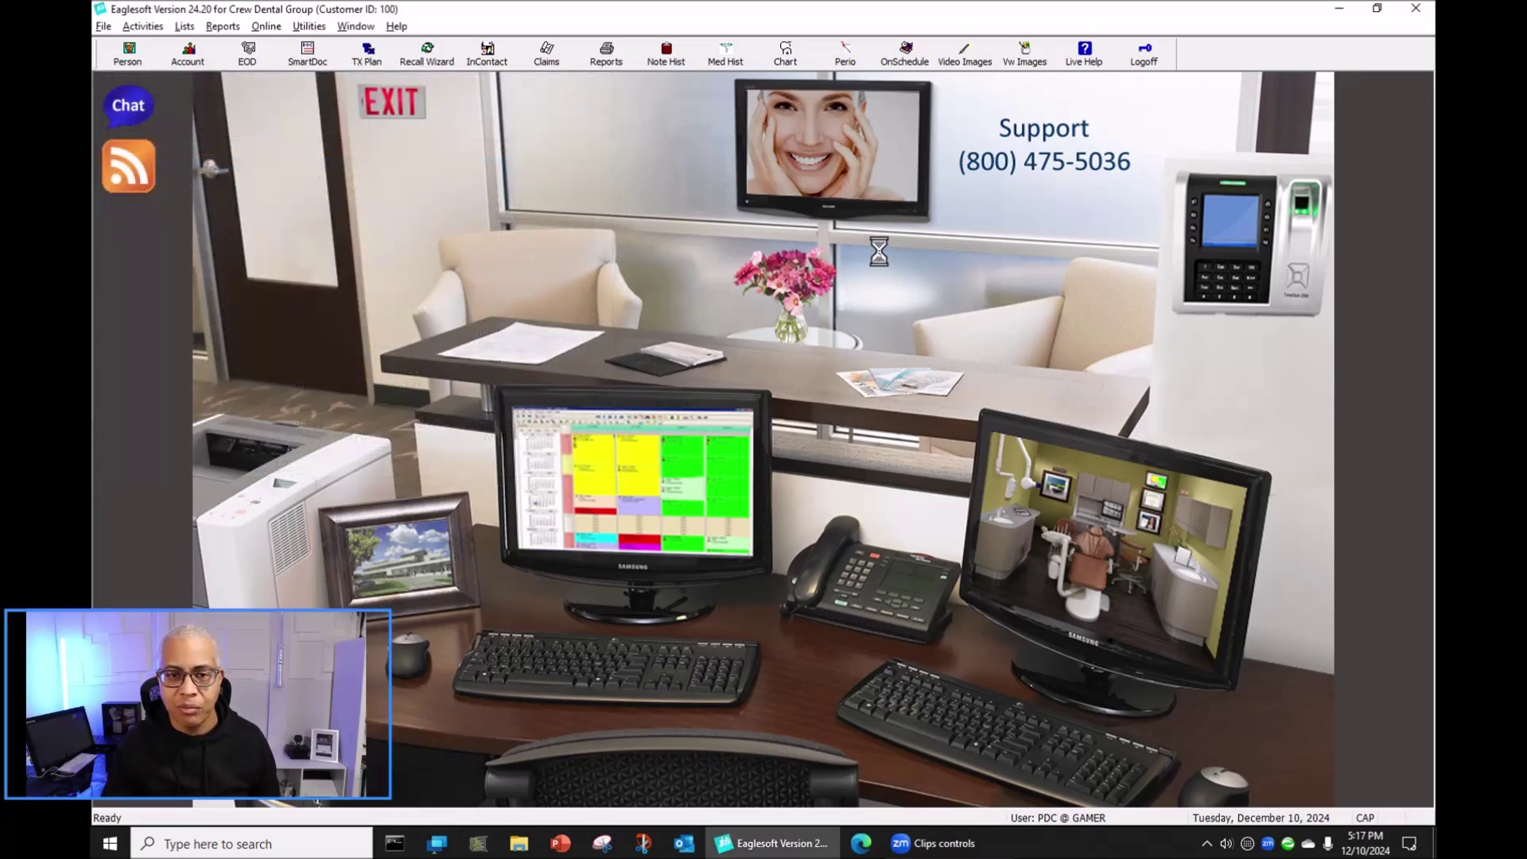
List open, non-unsubmitted claims and set the first claim's form to ADA - 2024 Edition
{"action": "left_click", "coordinate": [546, 52]}
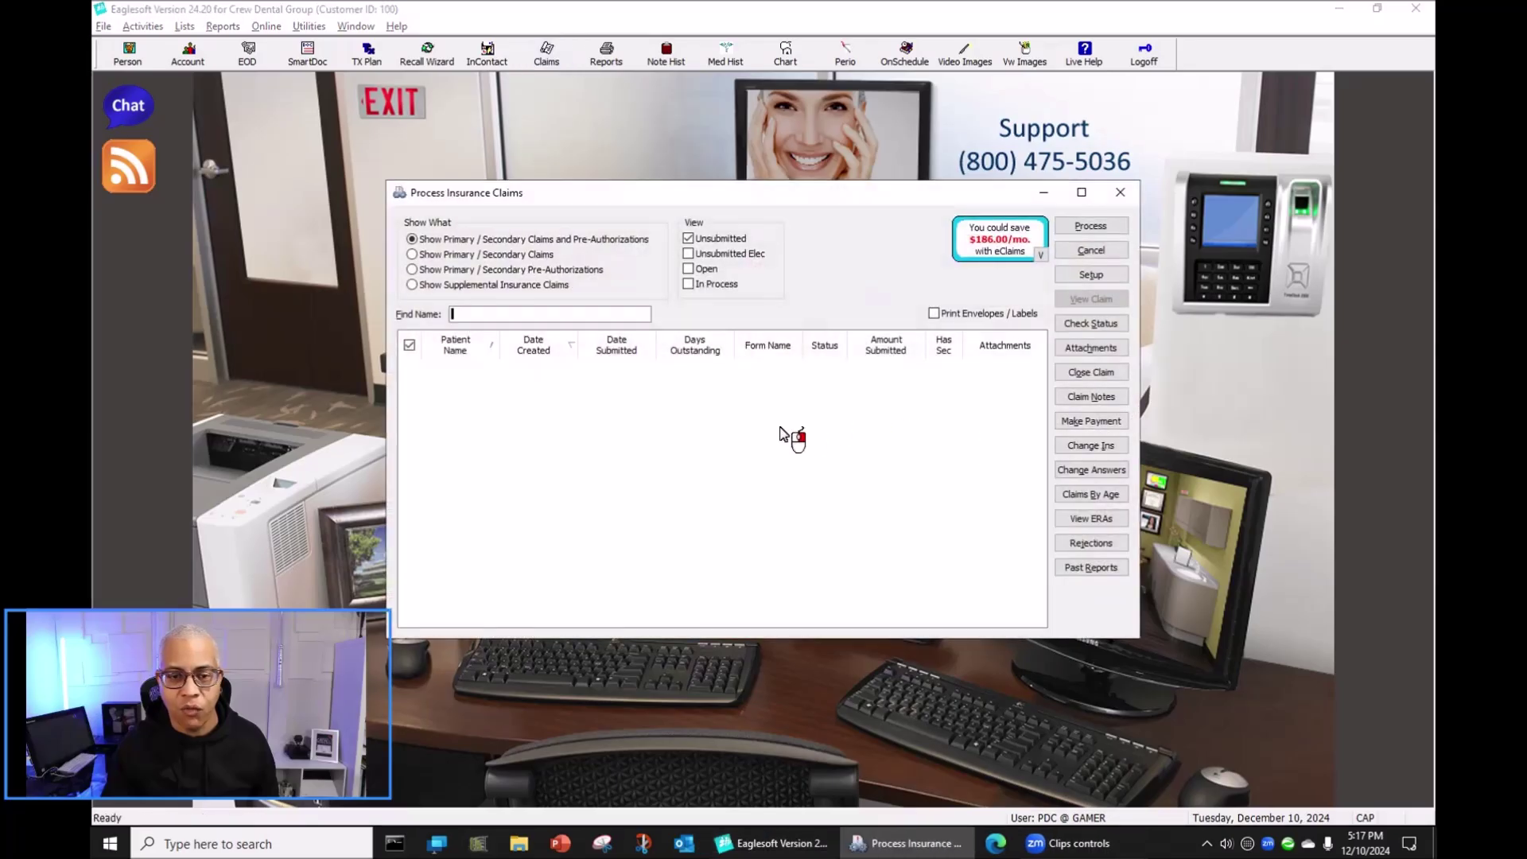
{"action": "left_click", "coordinate": [701, 270]}
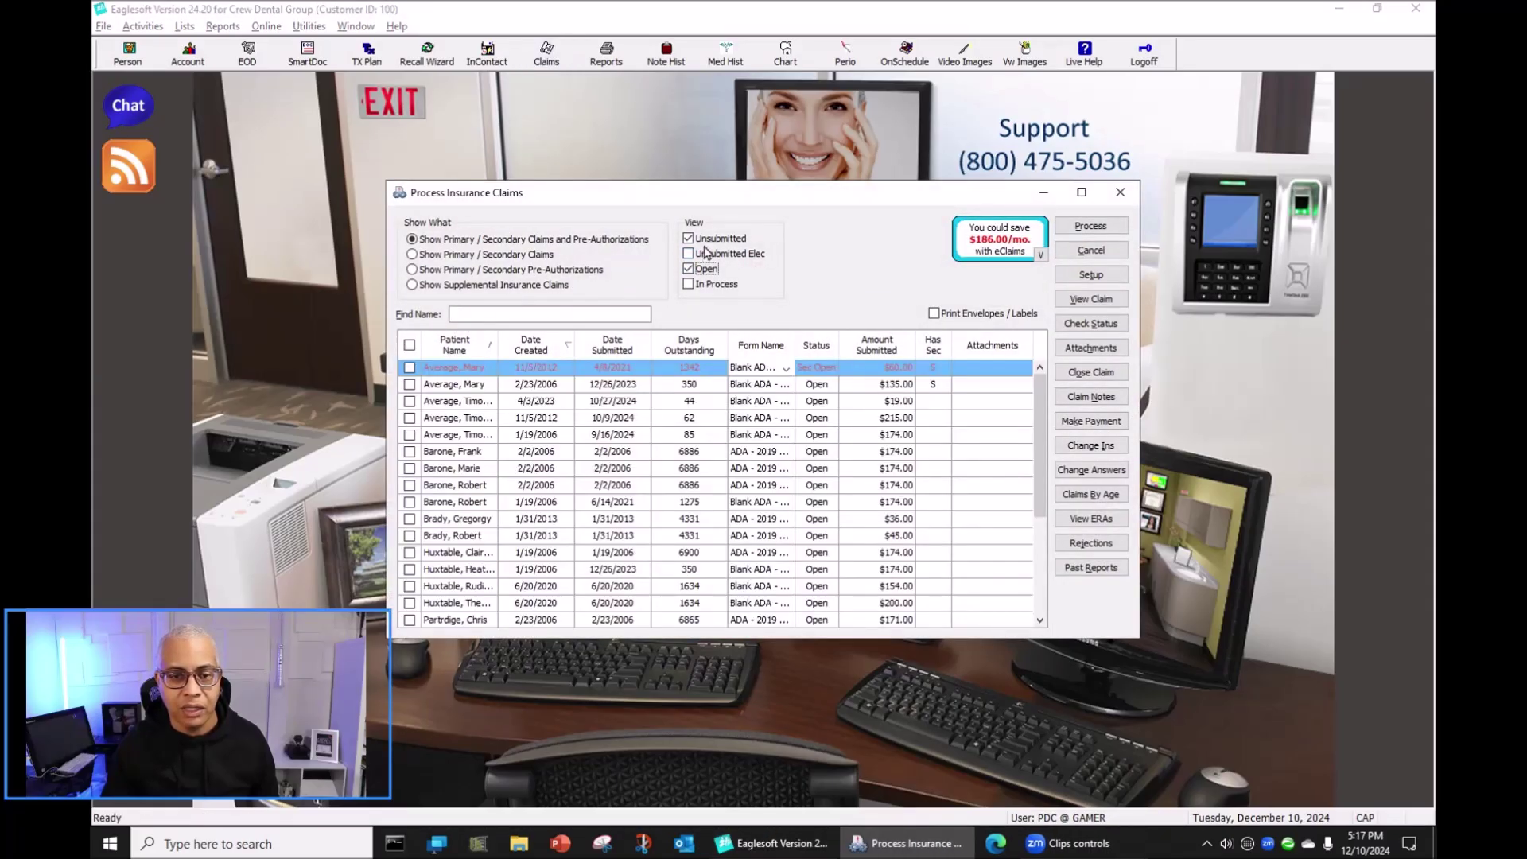
{"action": "left_click", "coordinate": [700, 239]}
{"action": "left_click", "coordinate": [786, 368]}
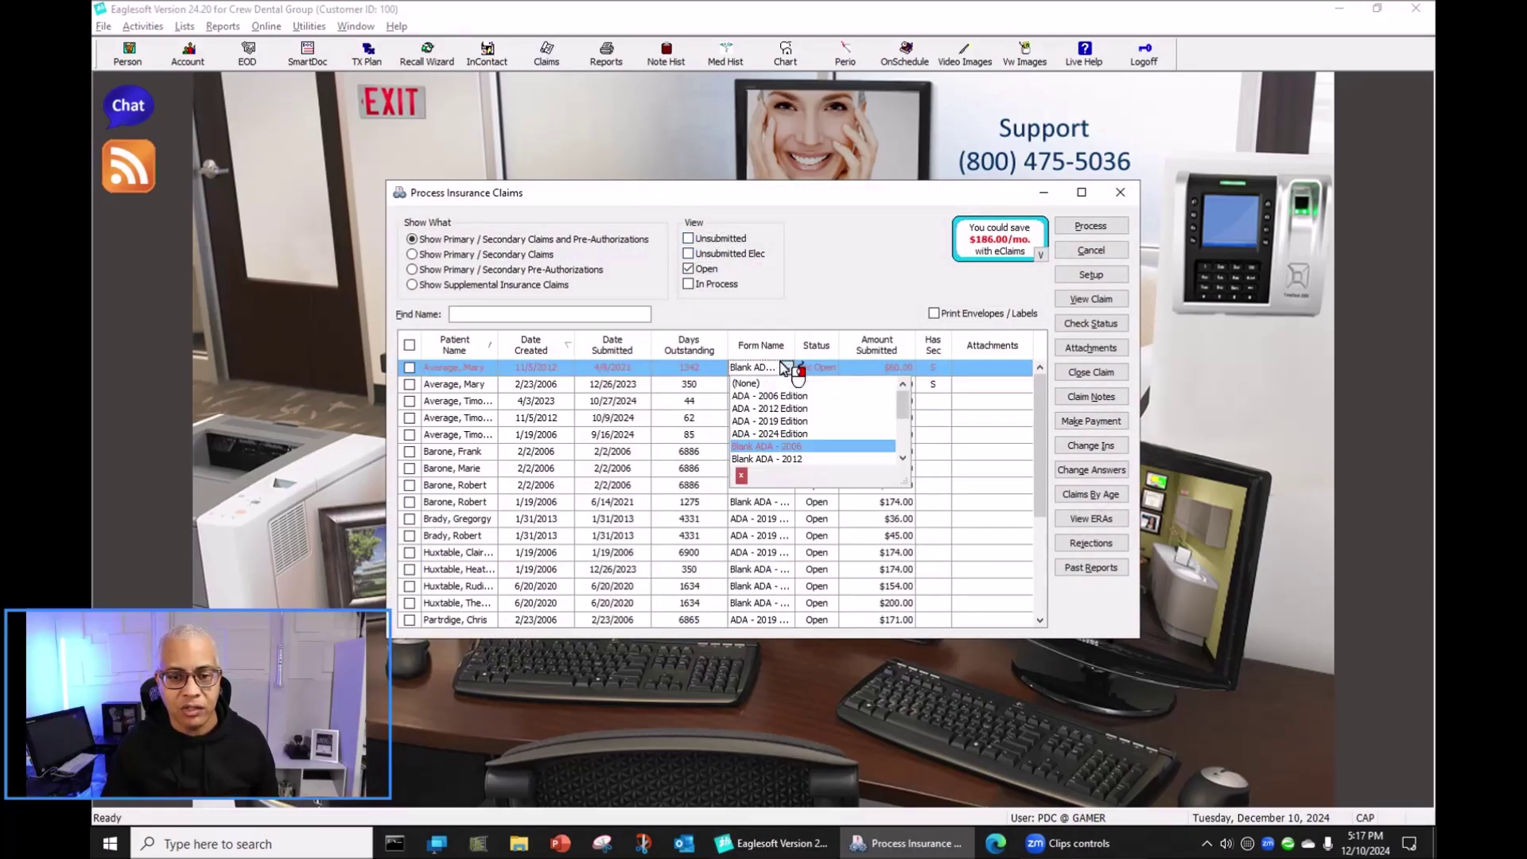
{"action": "left_click", "coordinate": [795, 435]}
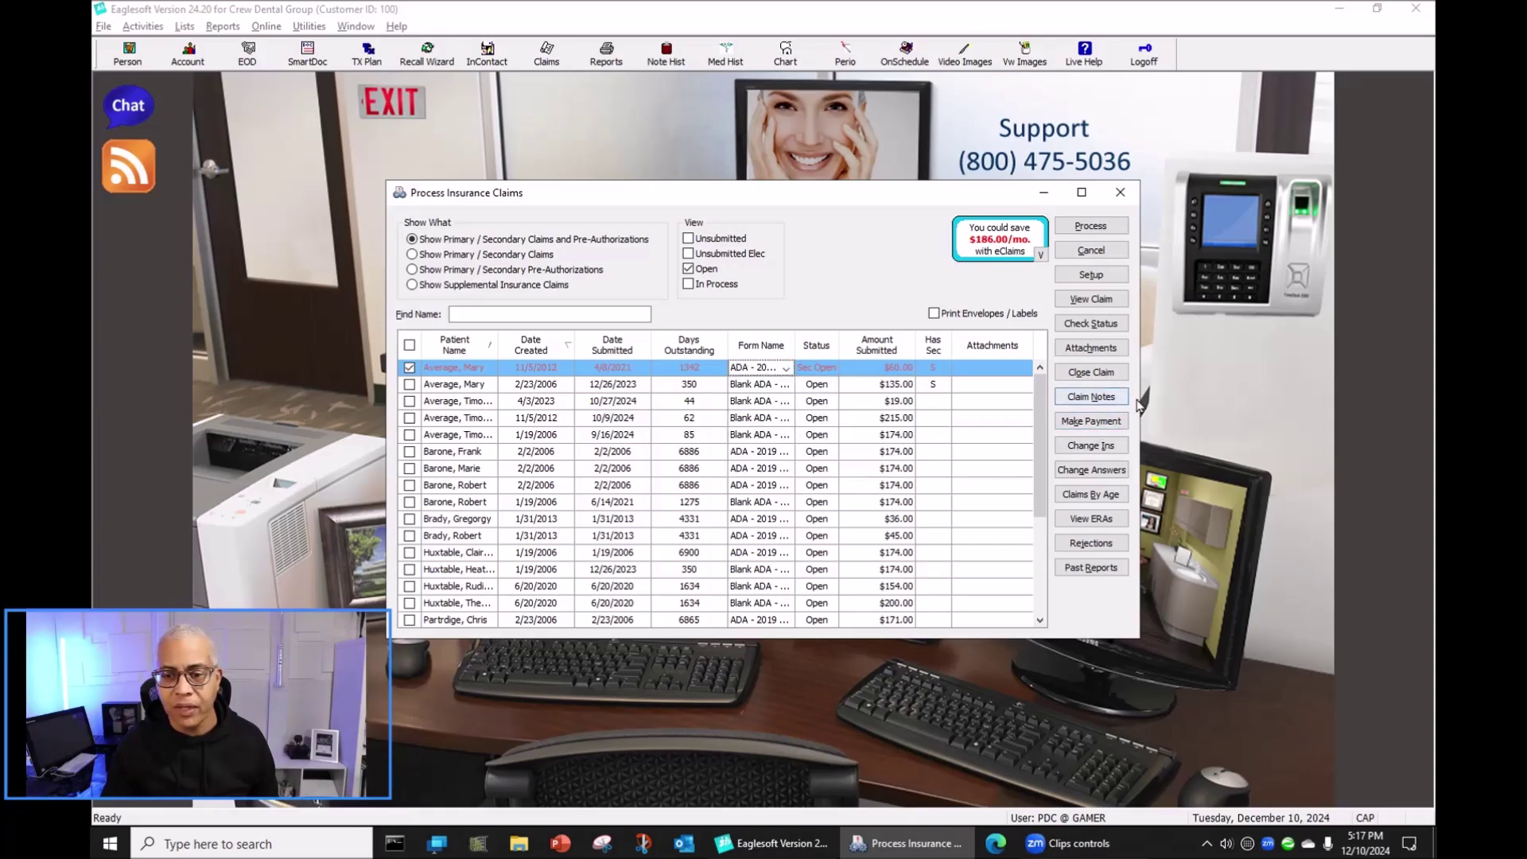
Review the claim's question answers, leaving the last scaling date blank, then close claims processing
{"action": "left_click", "coordinate": [1105, 471]}
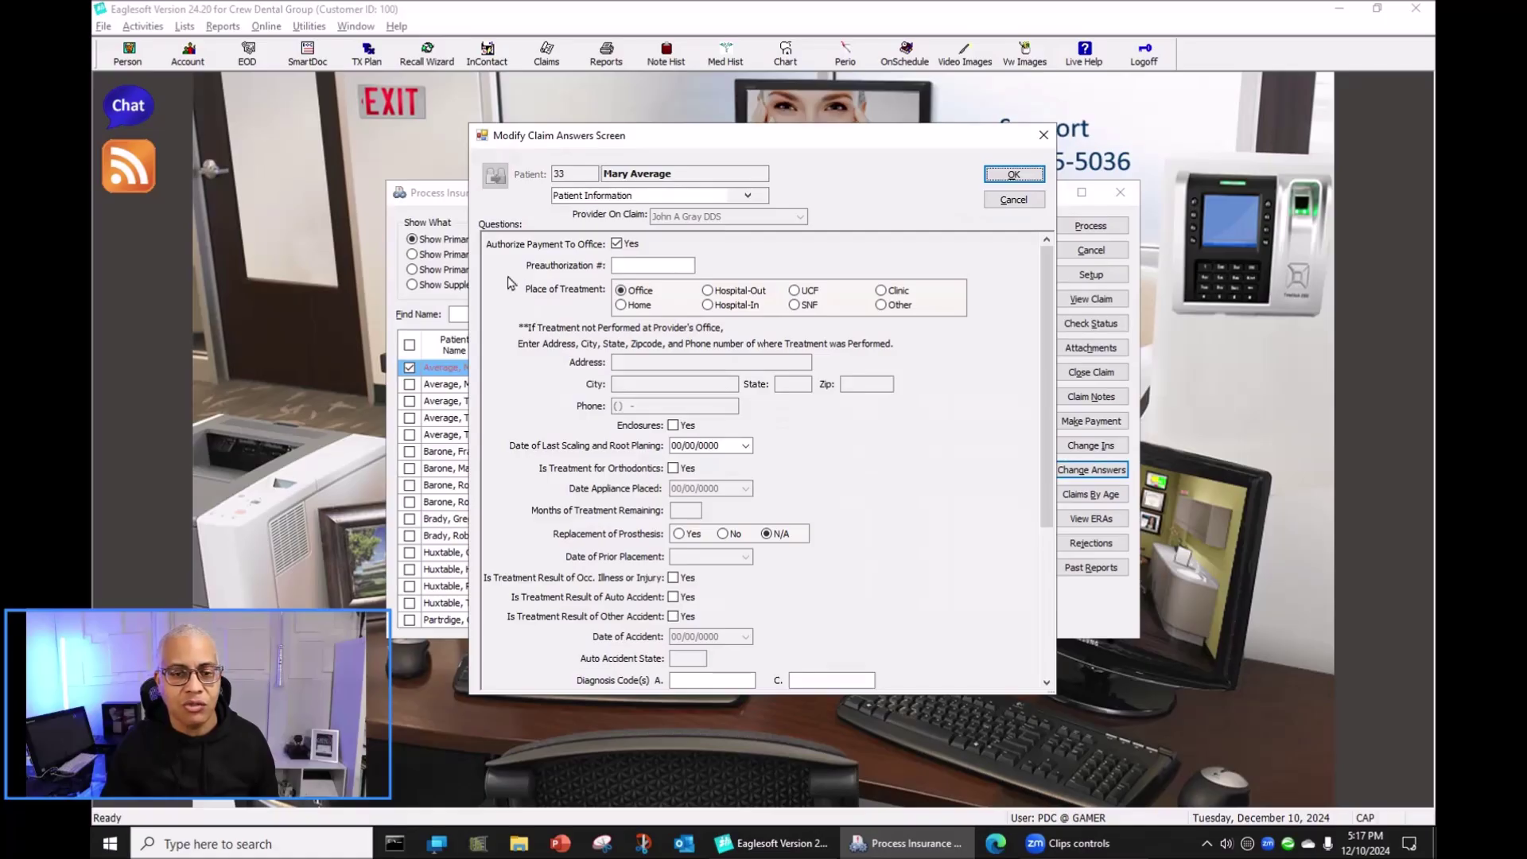
{"action": "scroll", "coordinate": [891, 477], "scroll_direction": "down", "scroll_amount": 2}
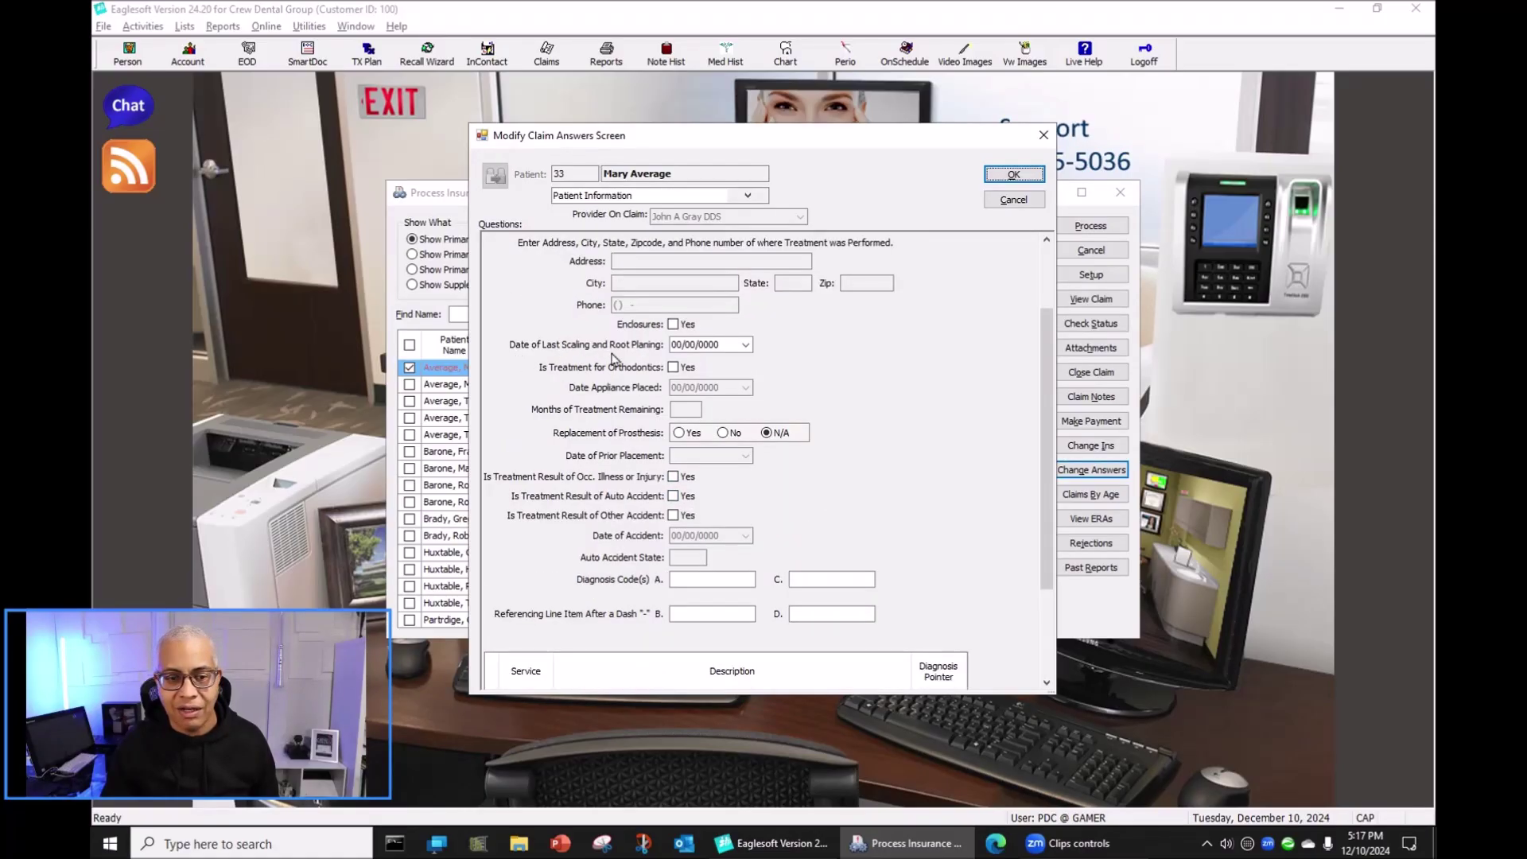
{"action": "left_click", "coordinate": [747, 346]}
{"action": "left_click", "coordinate": [1006, 390]}
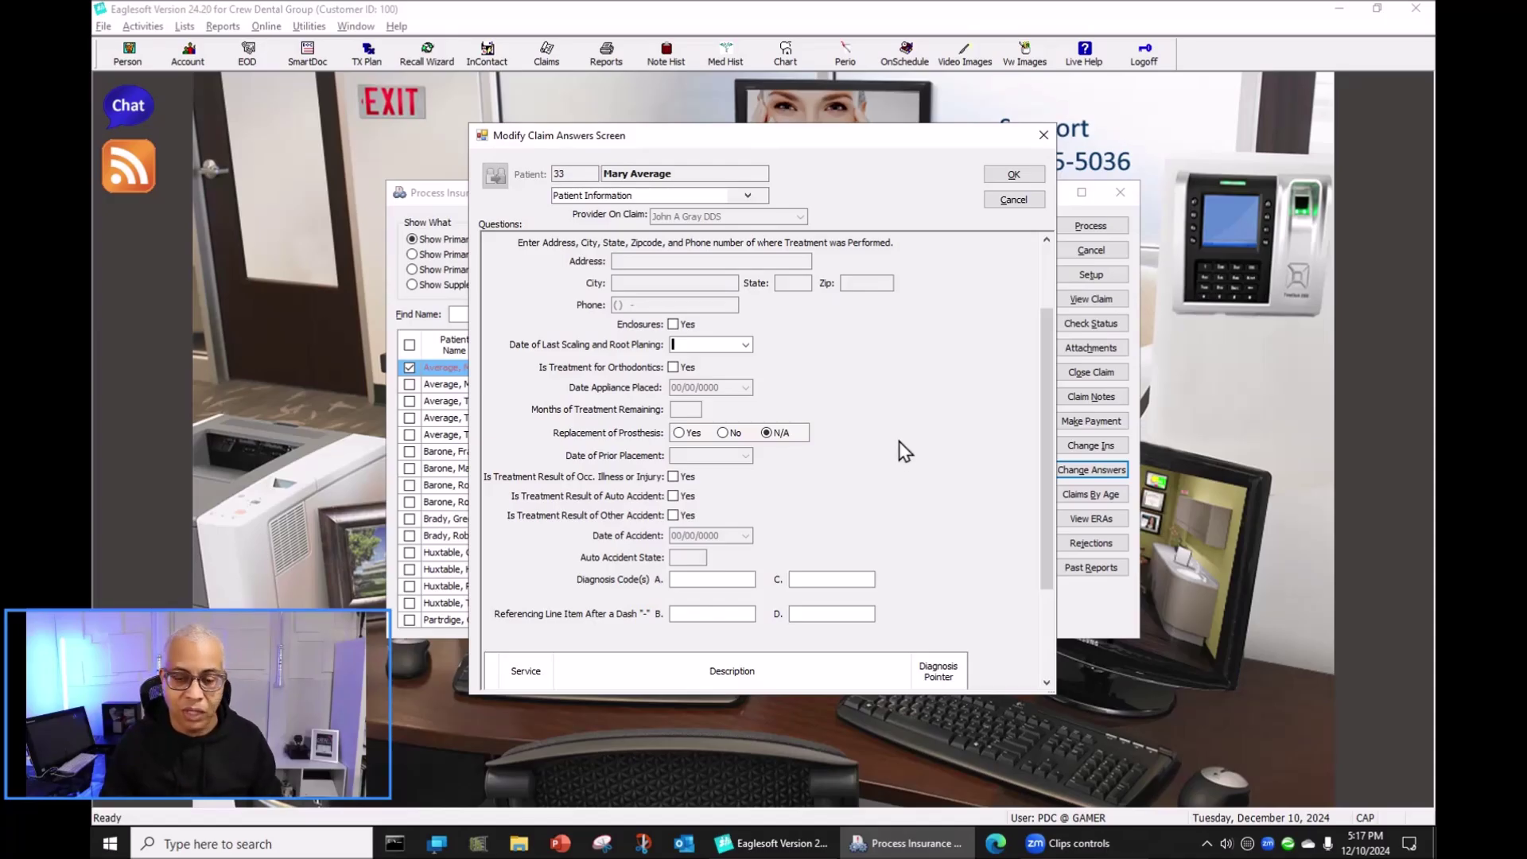
{"action": "scroll", "coordinate": [905, 455], "scroll_direction": "down", "scroll_amount": 3}
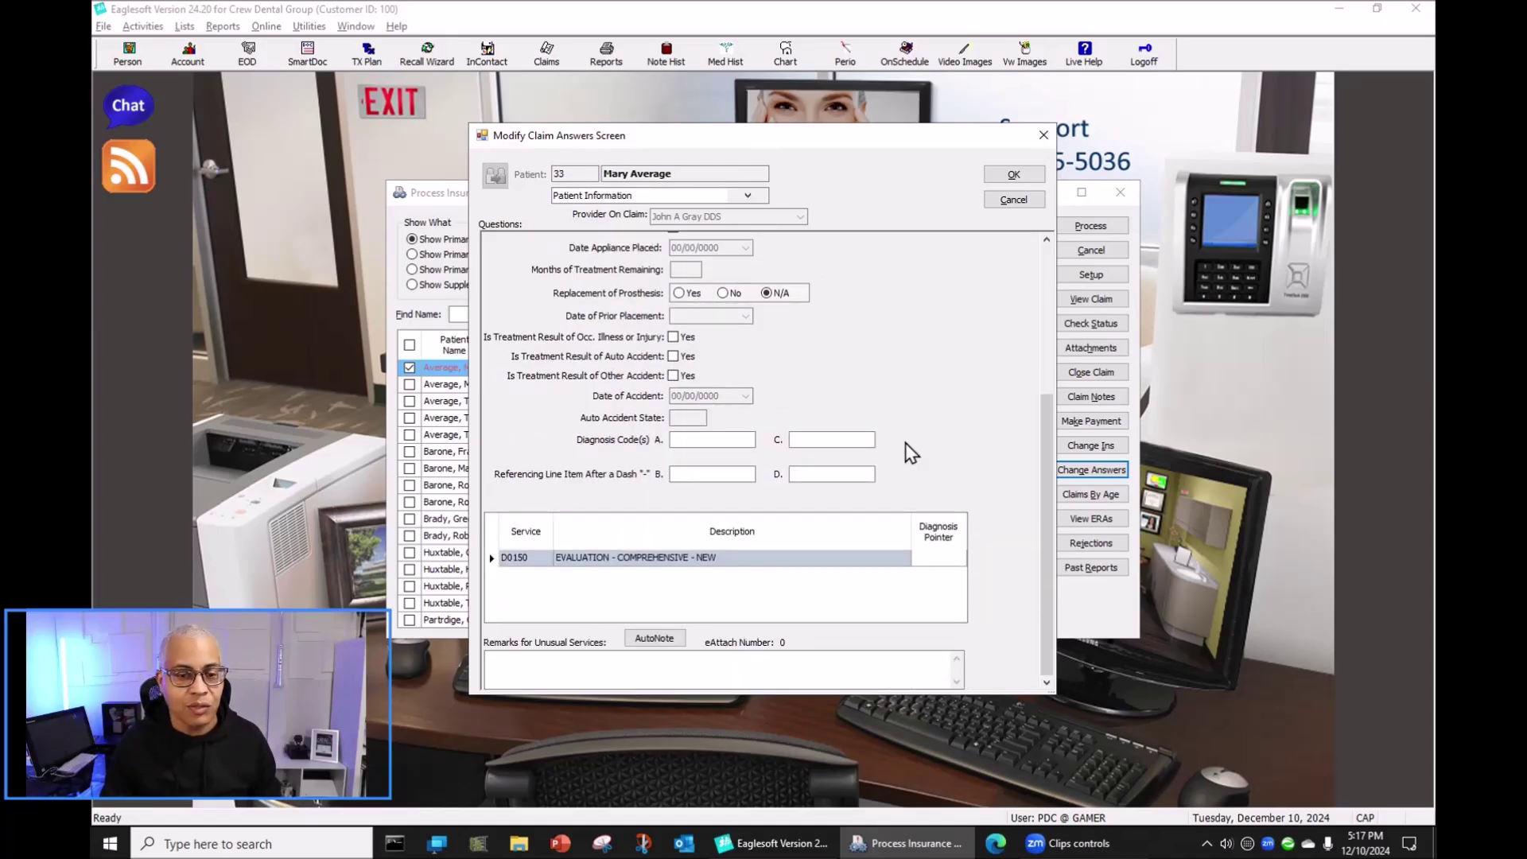
{"action": "left_click", "coordinate": [1044, 134]}
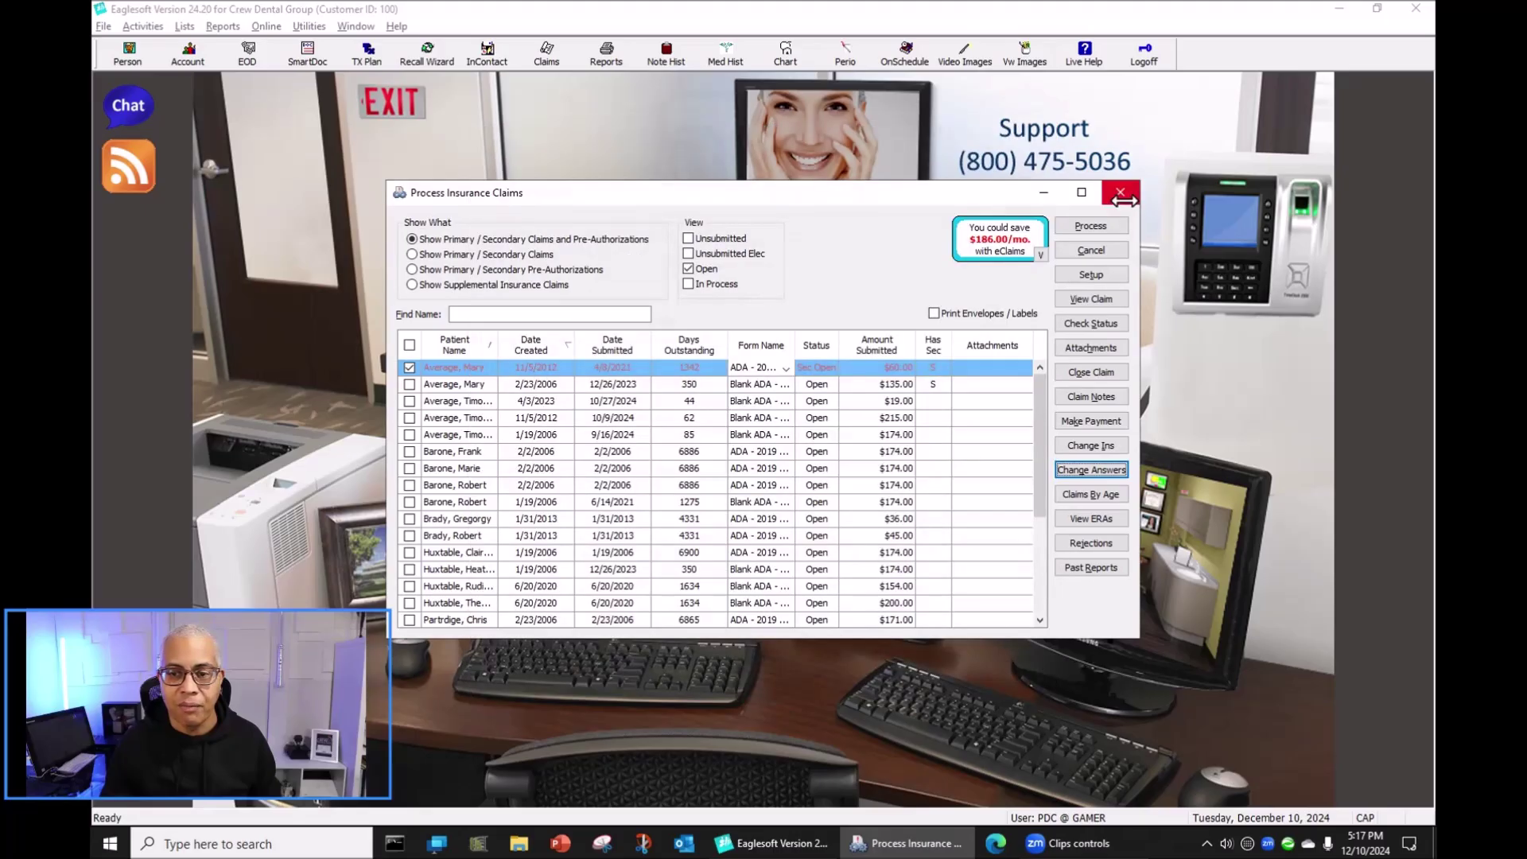
{"action": "left_click", "coordinate": [1120, 192]}
Inspect the first dentist's Locum Tenens setting in Providers / Staff, leaving it unchecked
{"action": "left_click", "coordinate": [185, 26]}
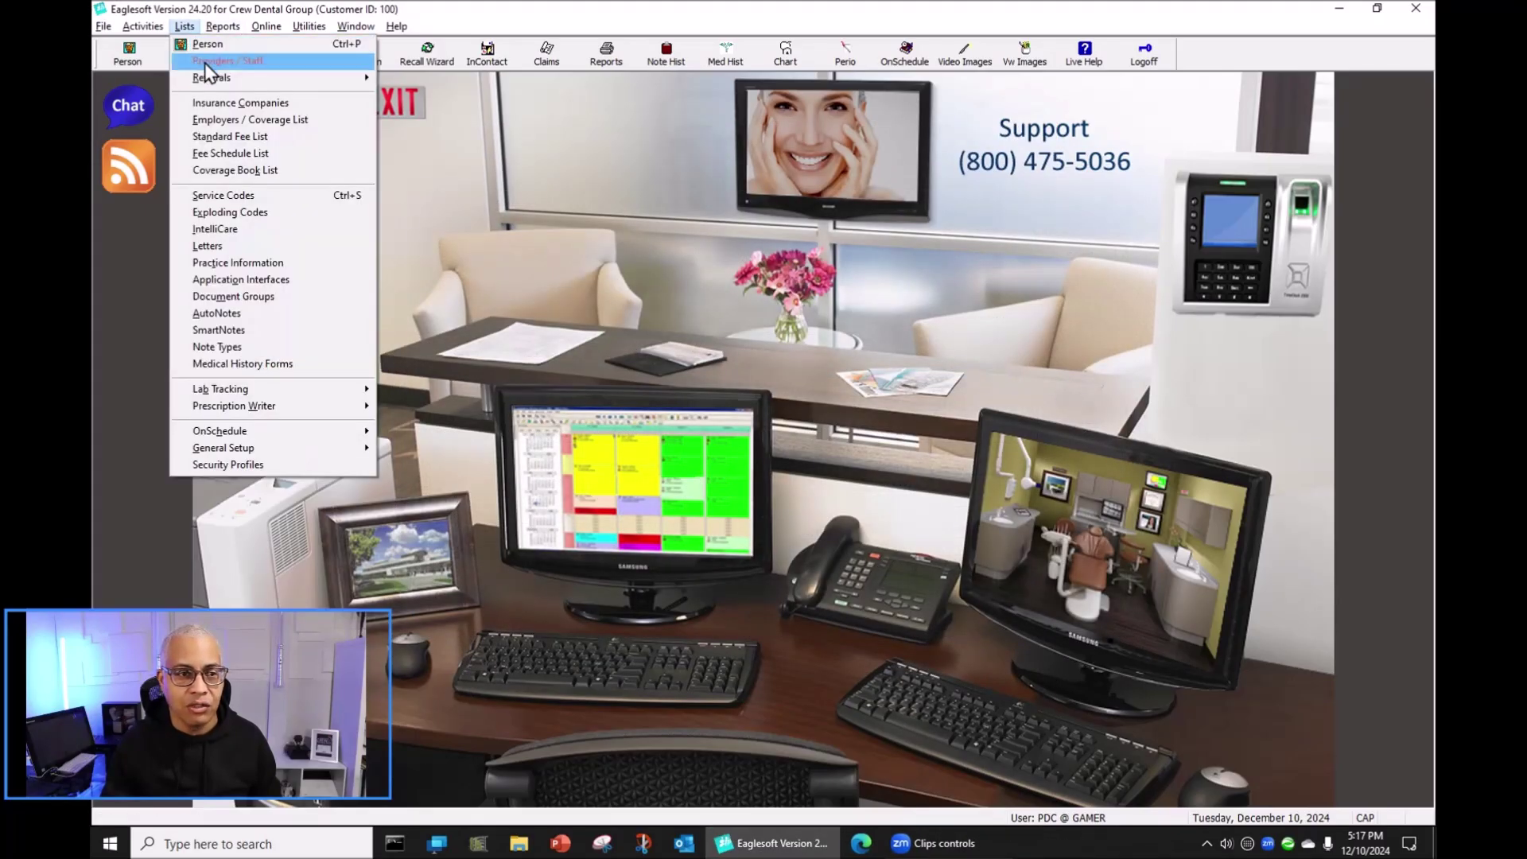
{"action": "left_click", "coordinate": [204, 62]}
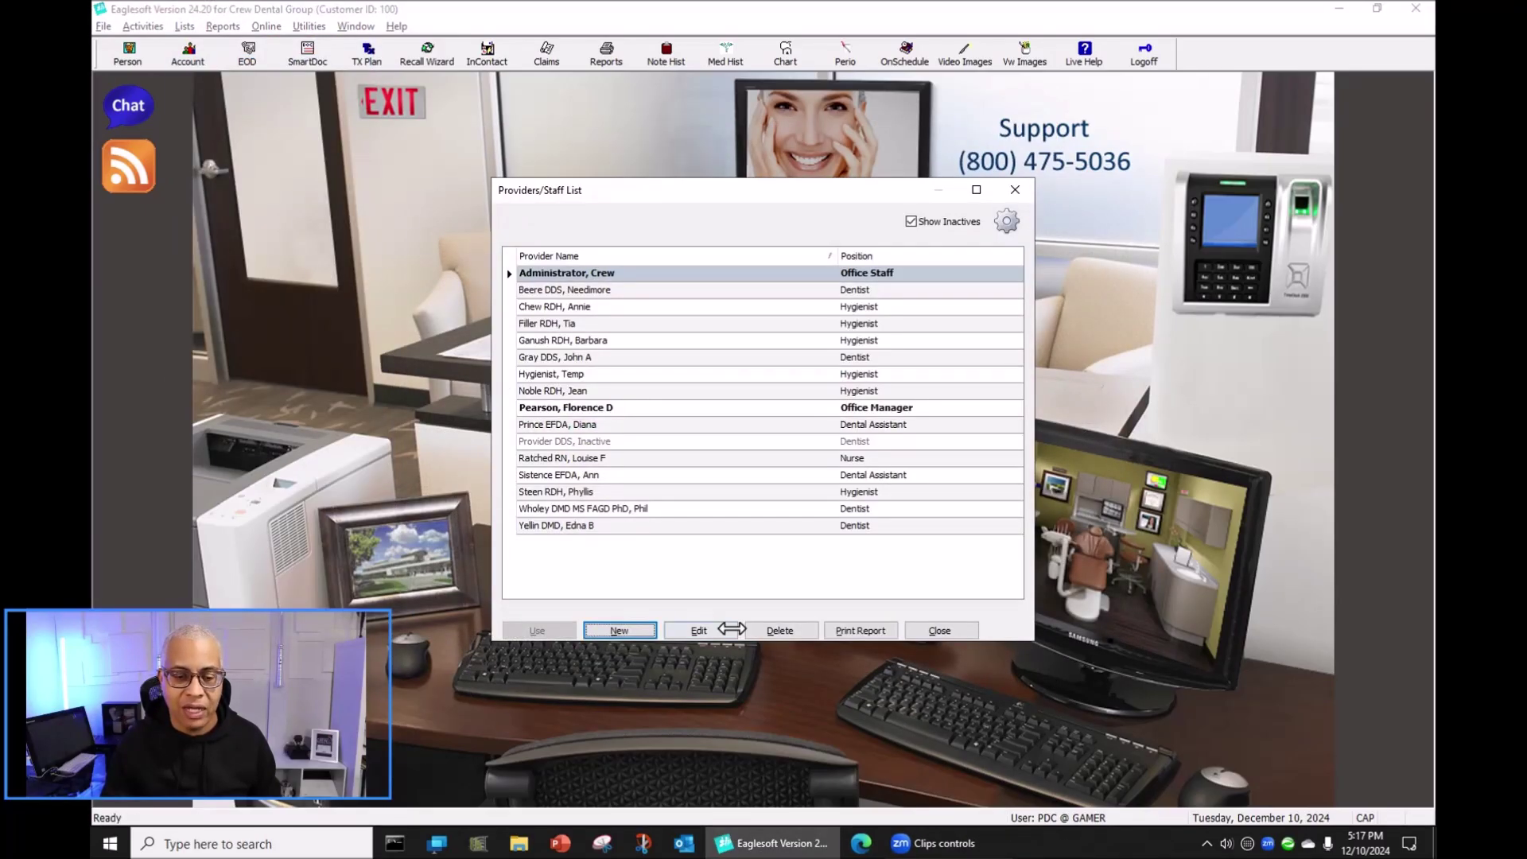
{"action": "left_click_drag", "start_coordinate": [757, 195], "coordinate": [725, 135]}
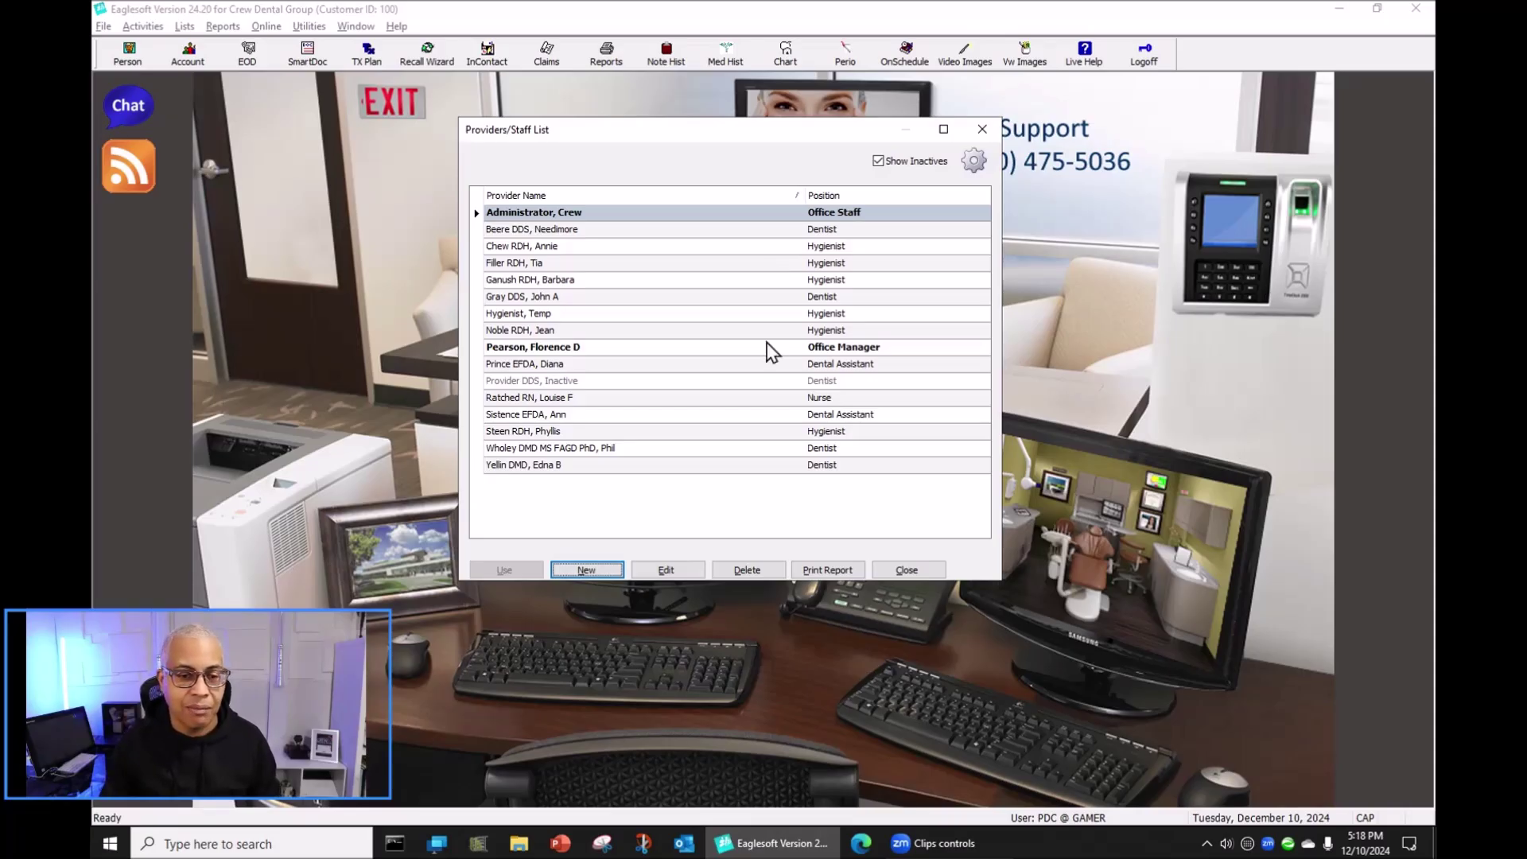
{"action": "left_click", "coordinate": [569, 230]}
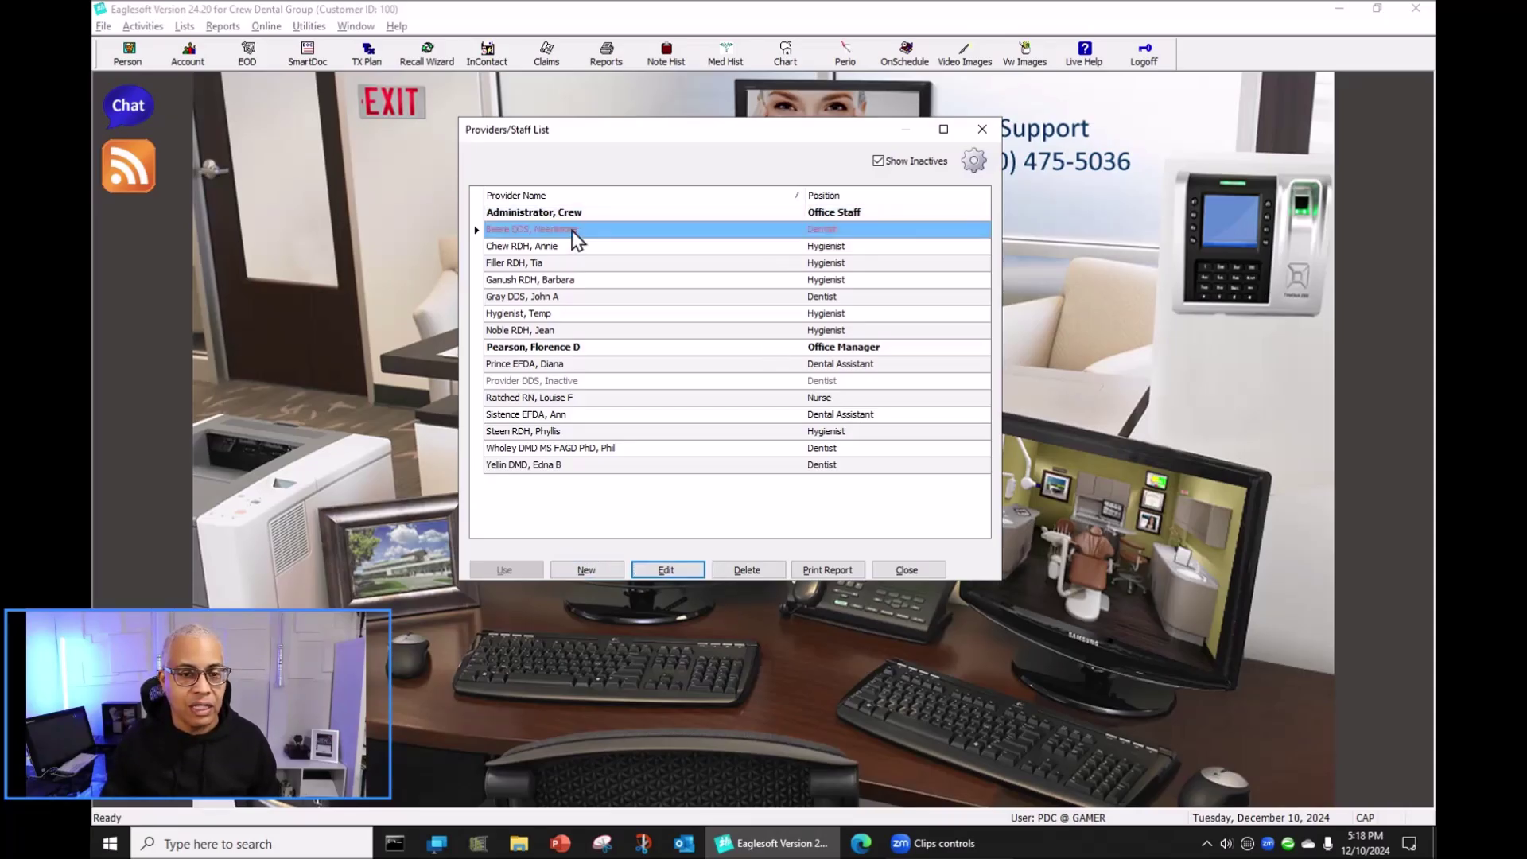
{"action": "left_click", "coordinate": [686, 578]}
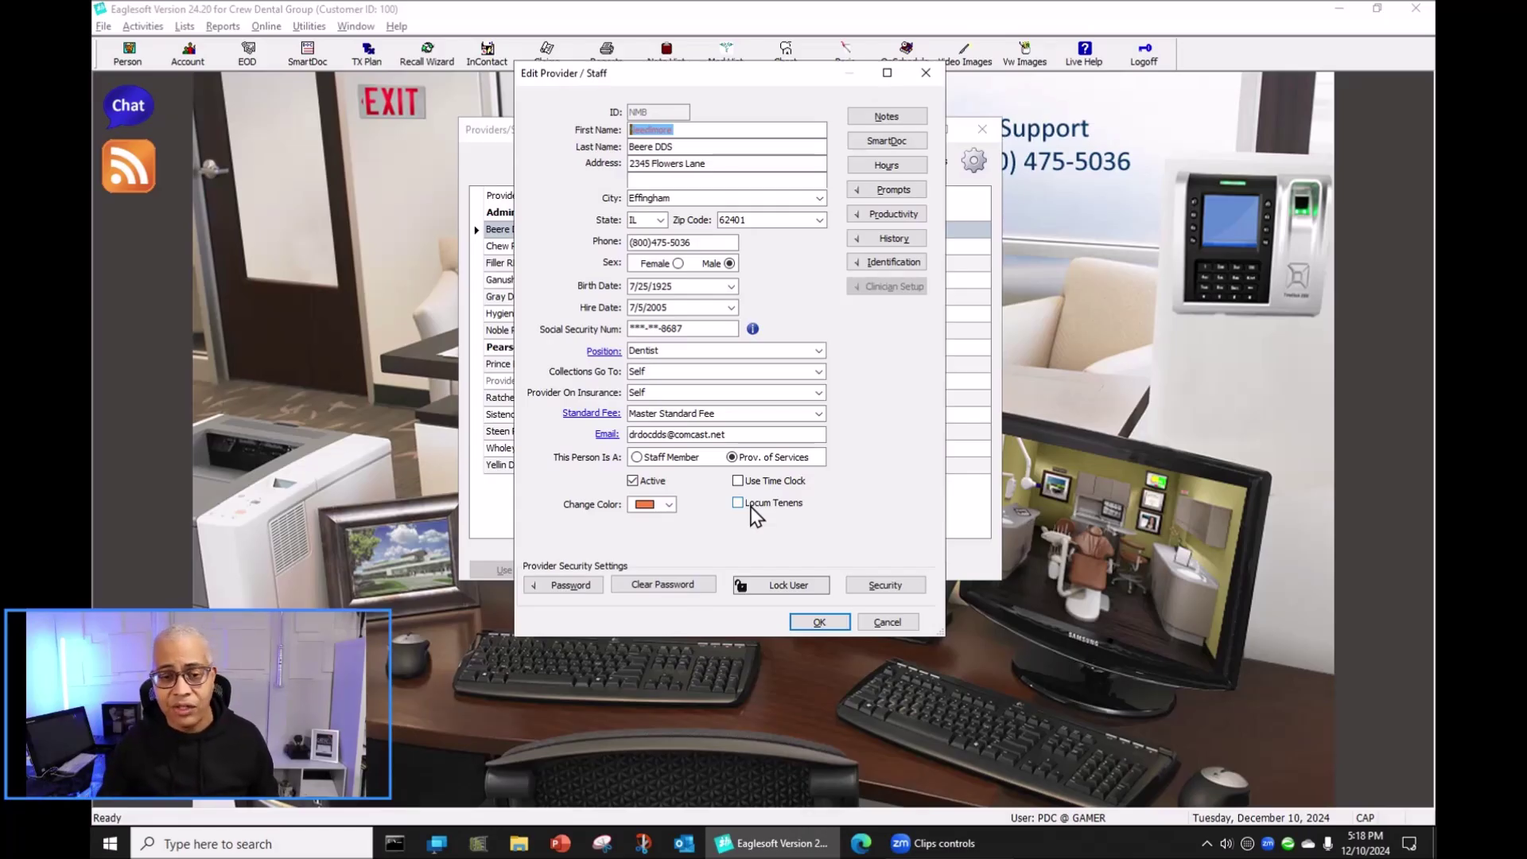
{"action": "left_click", "coordinate": [924, 74]}
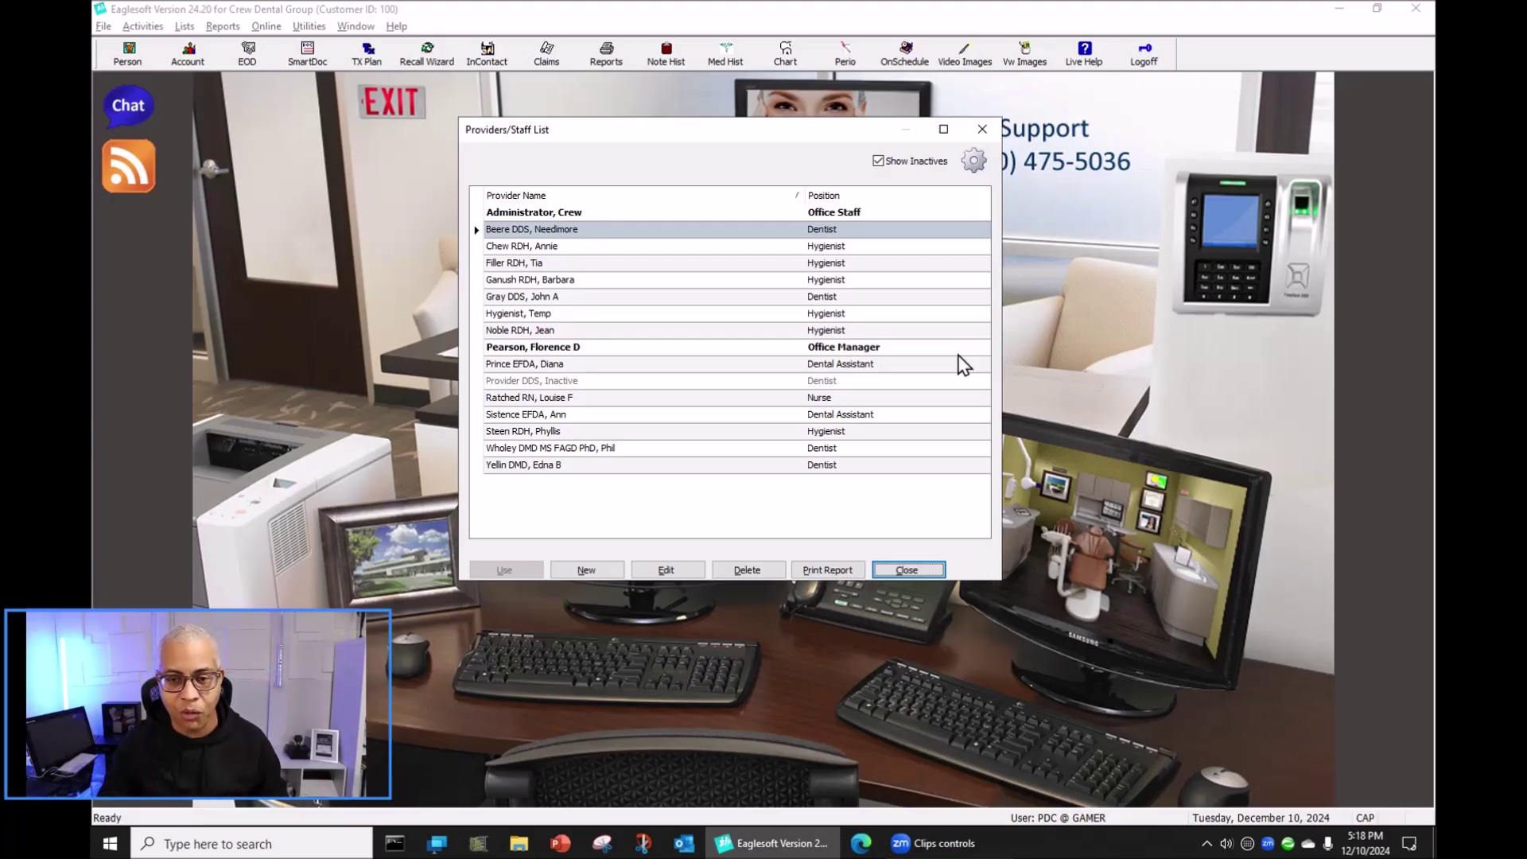
{"action": "left_click", "coordinate": [982, 129]}
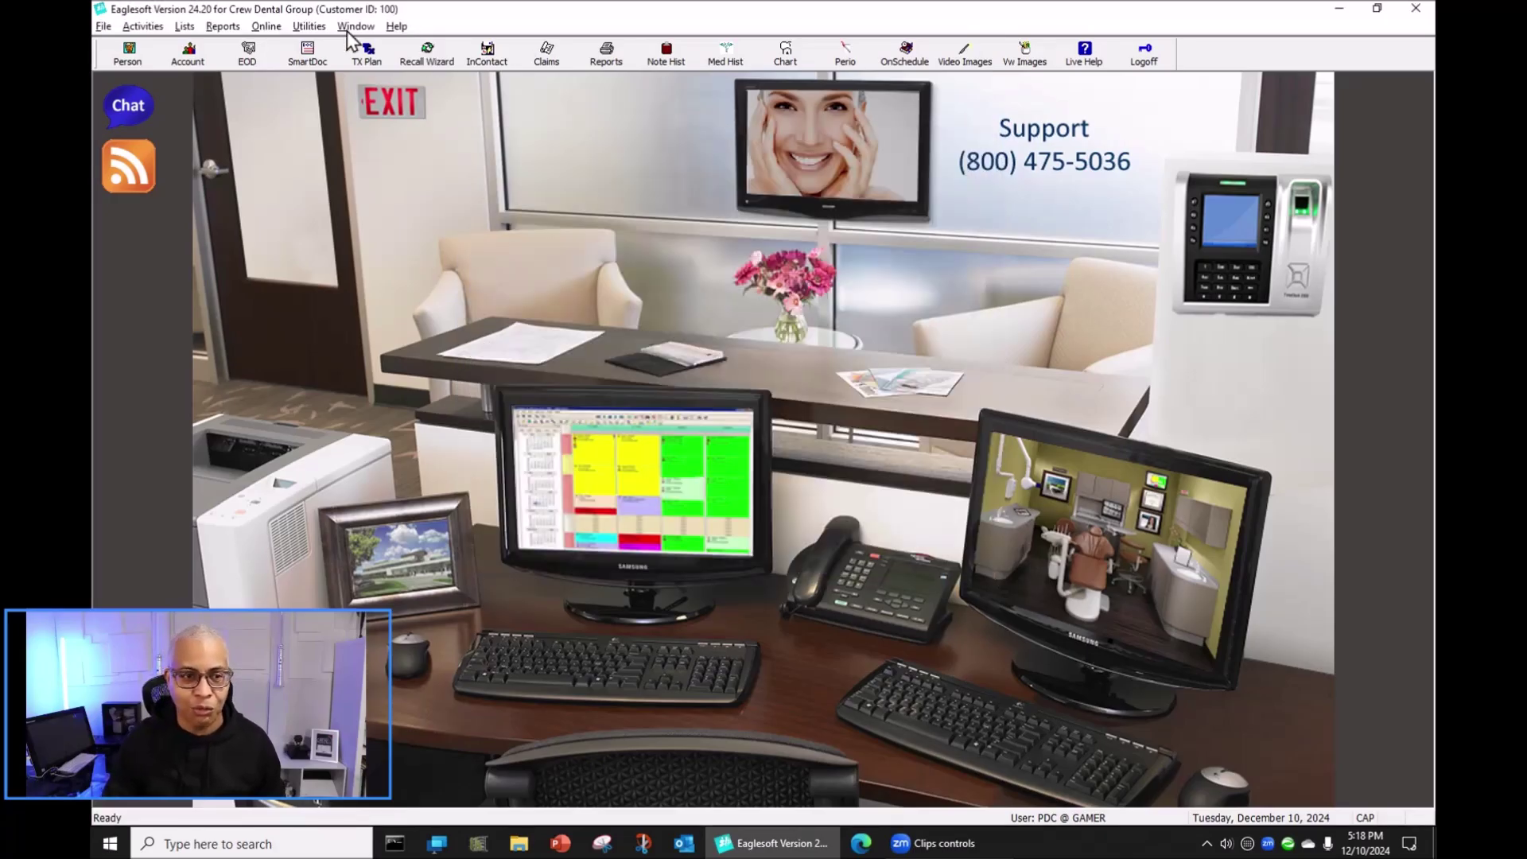
Show Help > About Eaglesoft to check version 24.20.03
{"action": "left_click", "coordinate": [409, 26]}
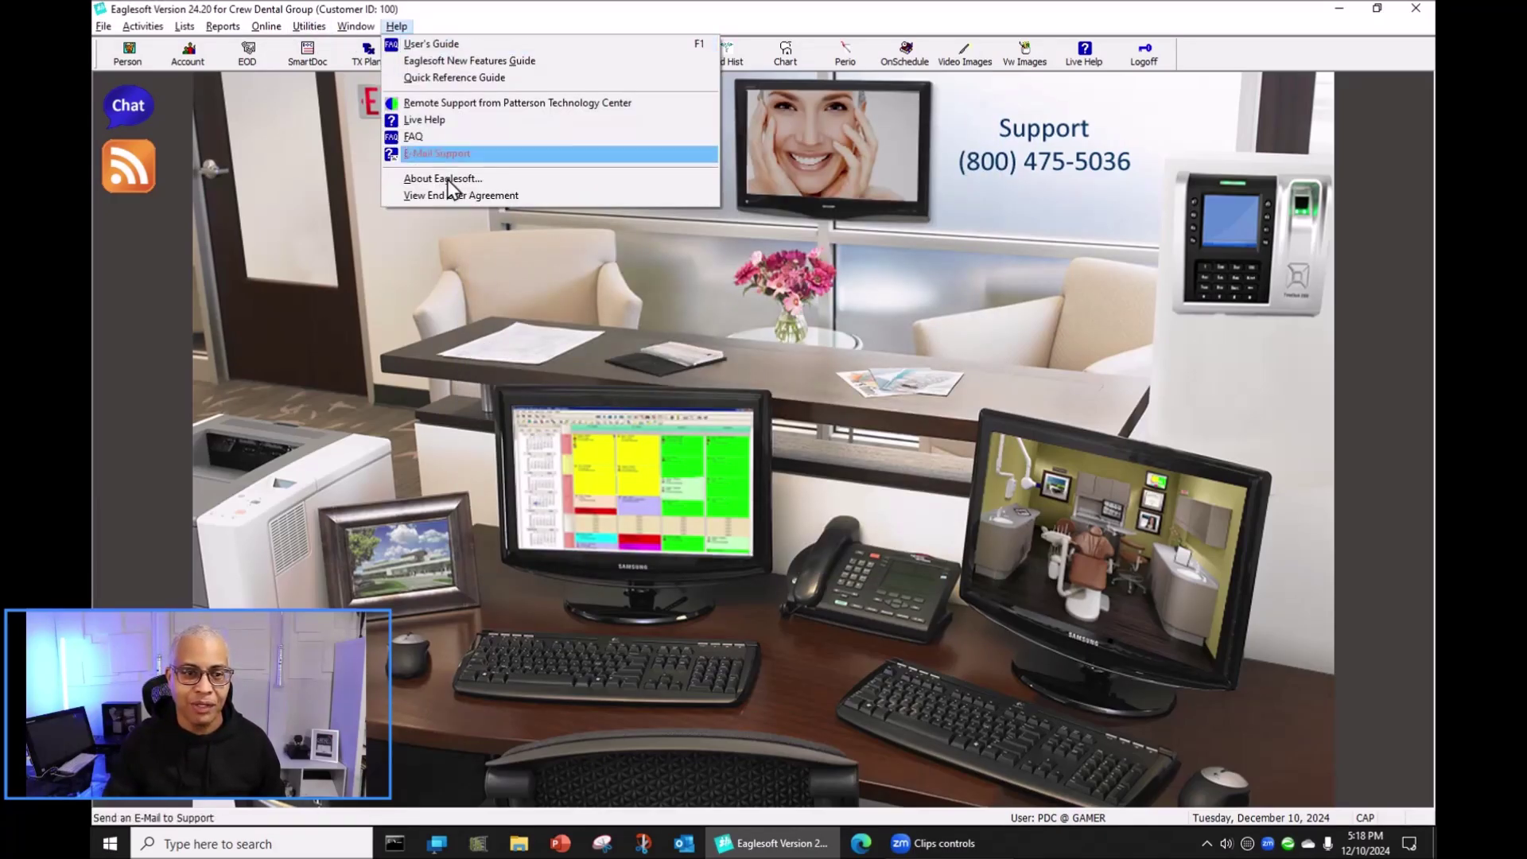
{"action": "left_click", "coordinate": [491, 179]}
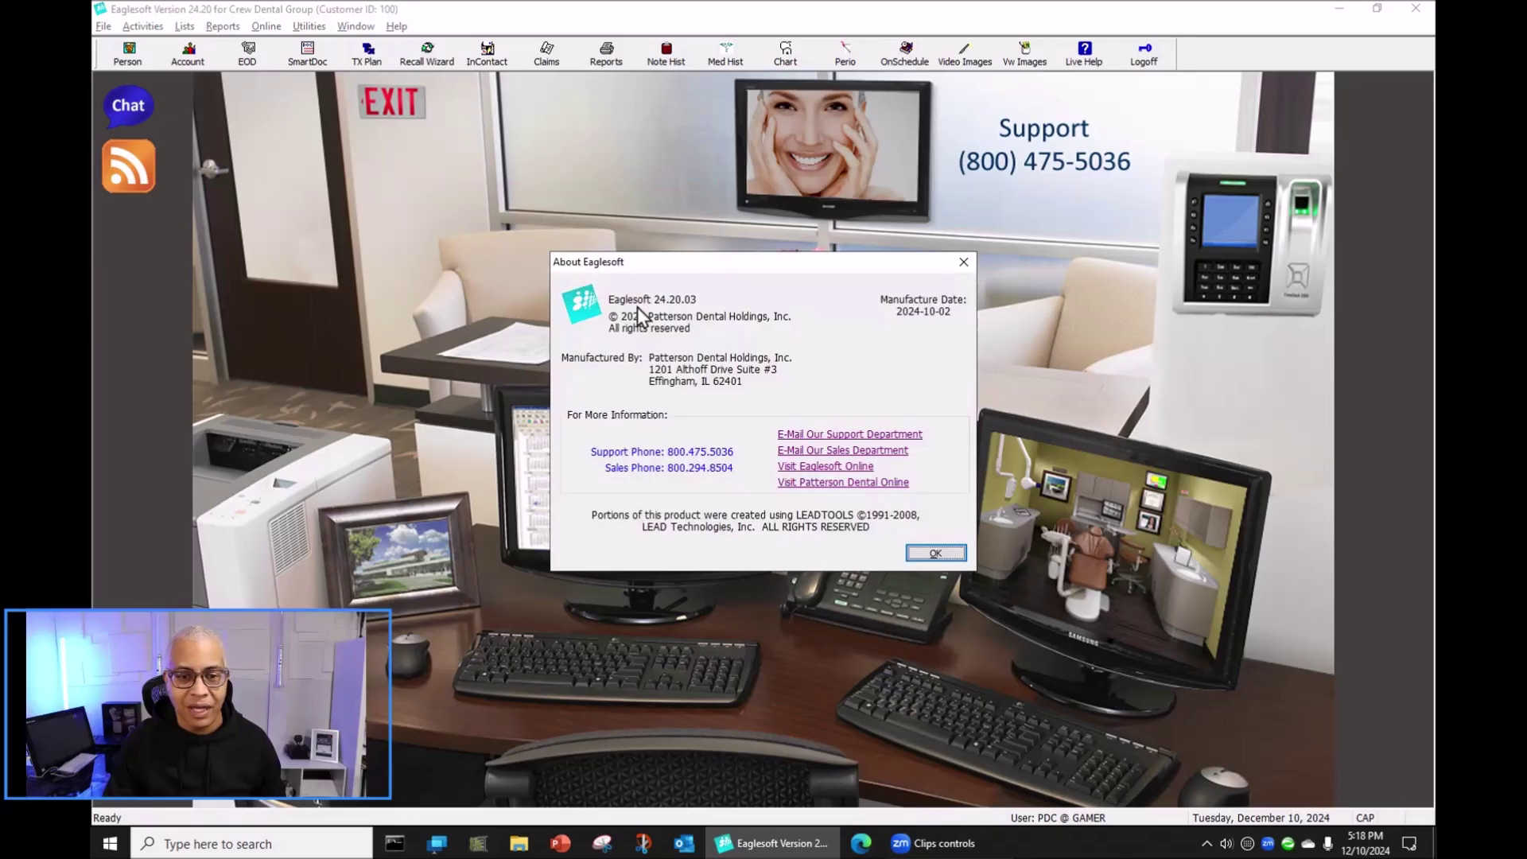